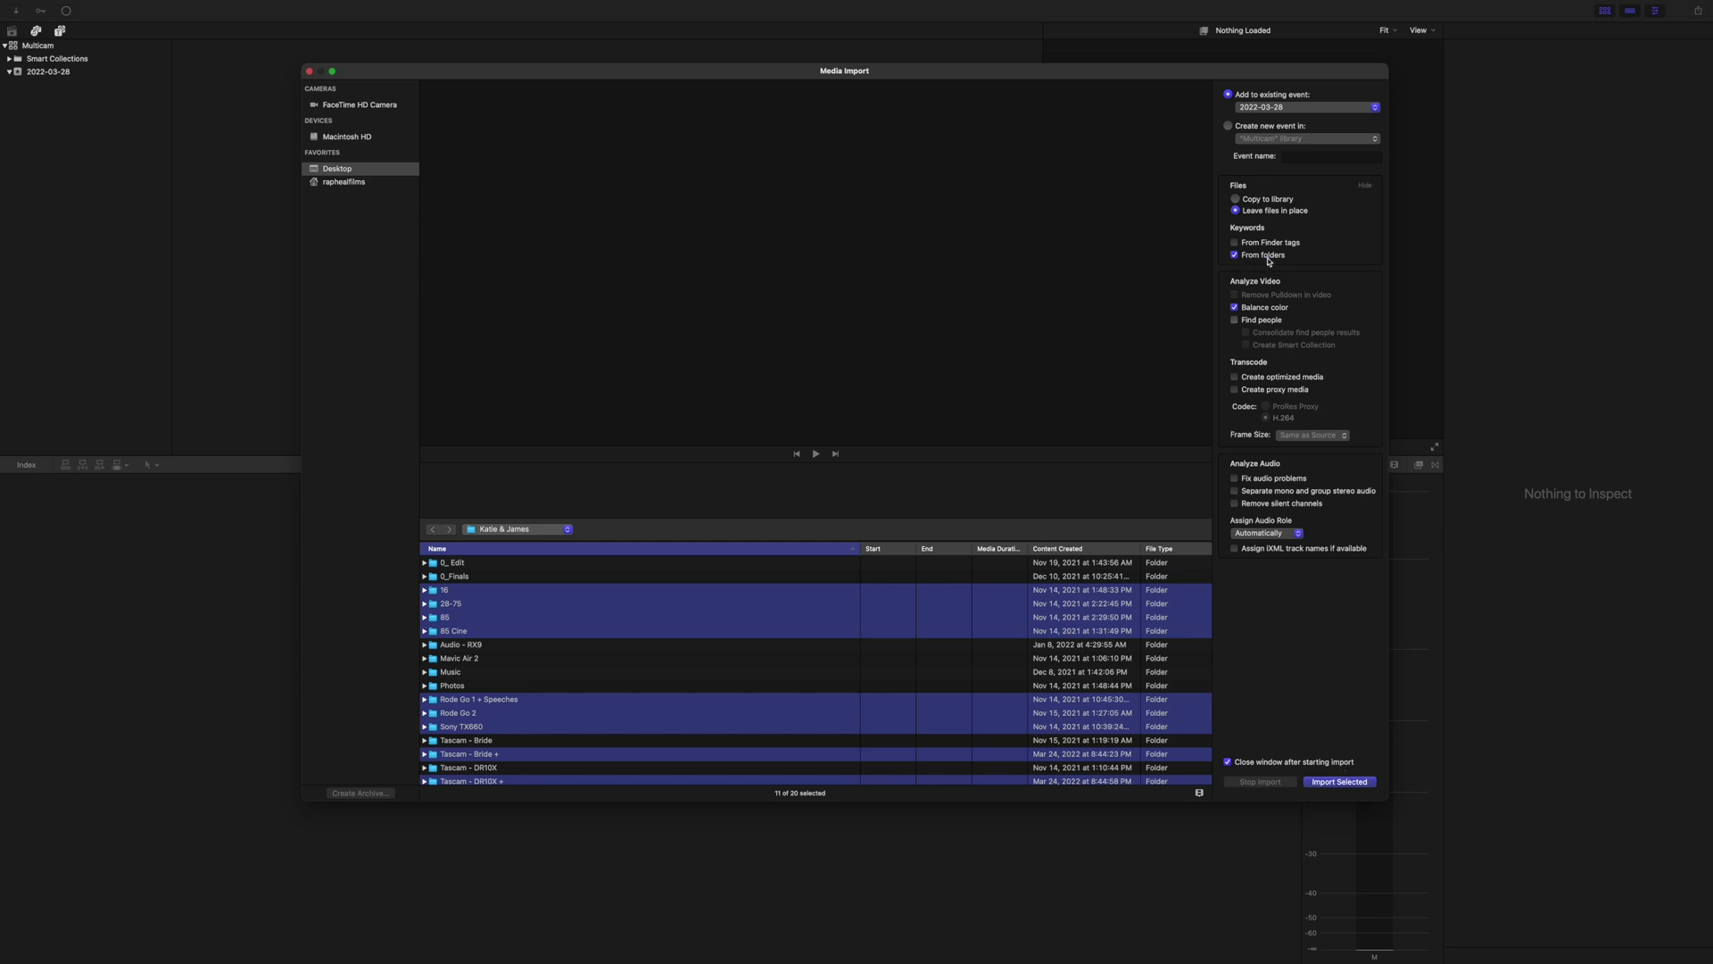
Import the selected camera and audio folders into the 2022-03-28 event, leaving out the unsupported files
left_click(1340, 782)
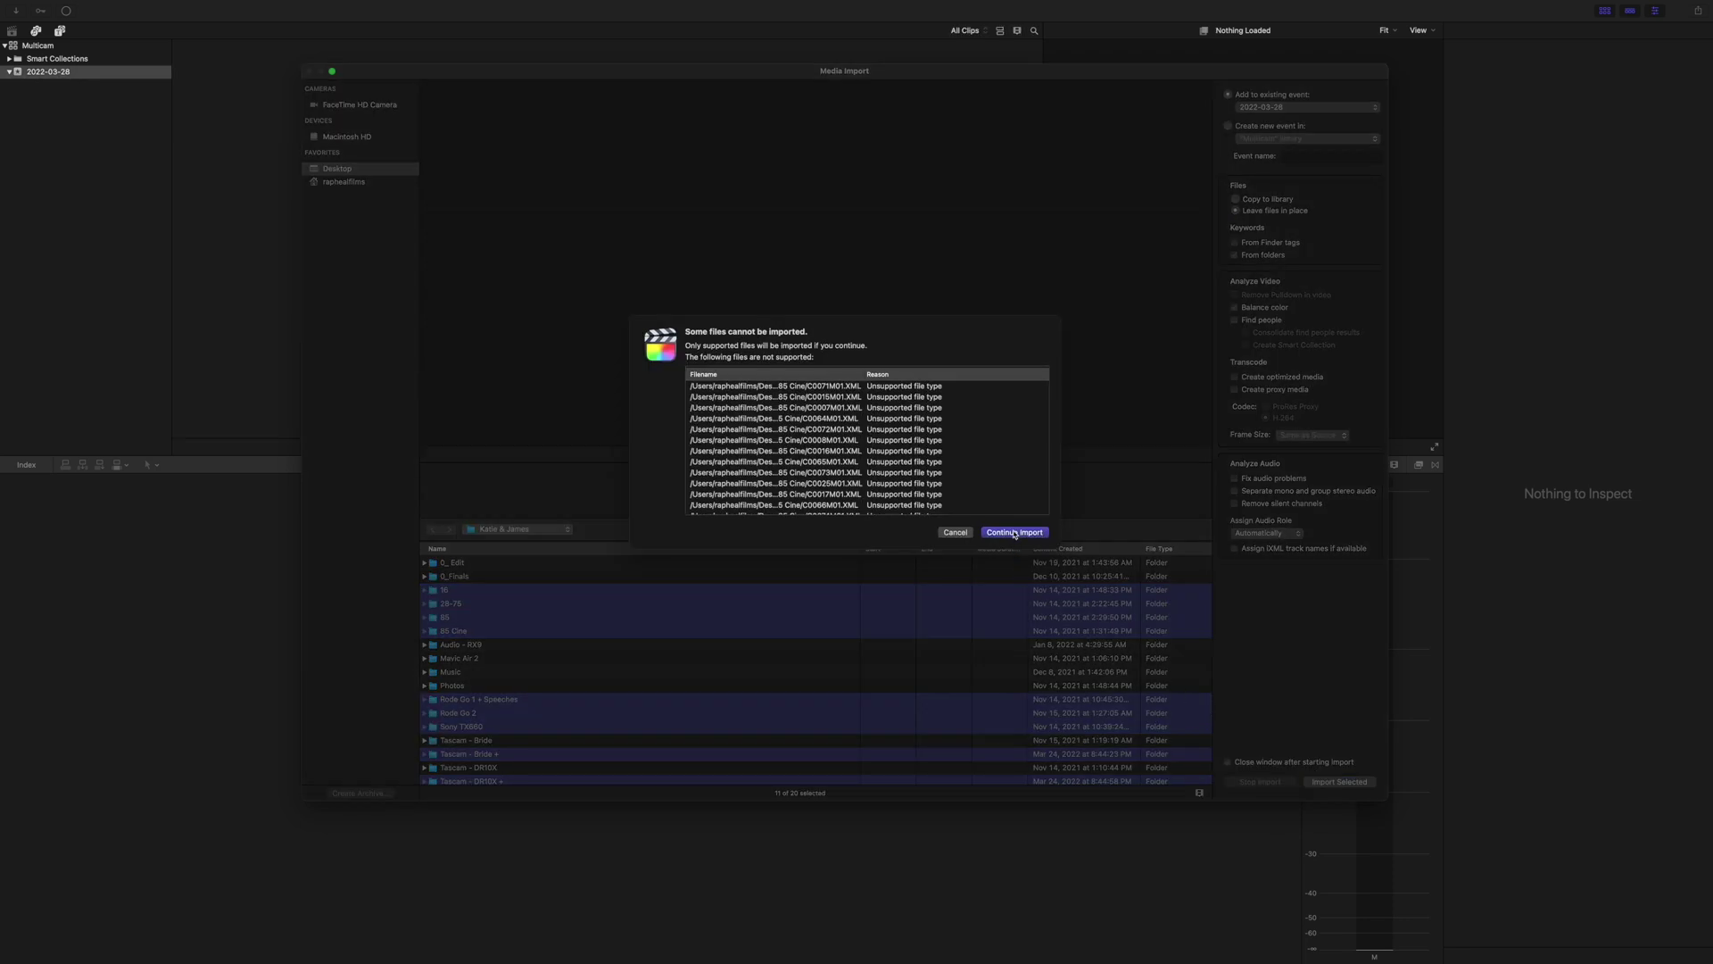
left_click(1014, 533)
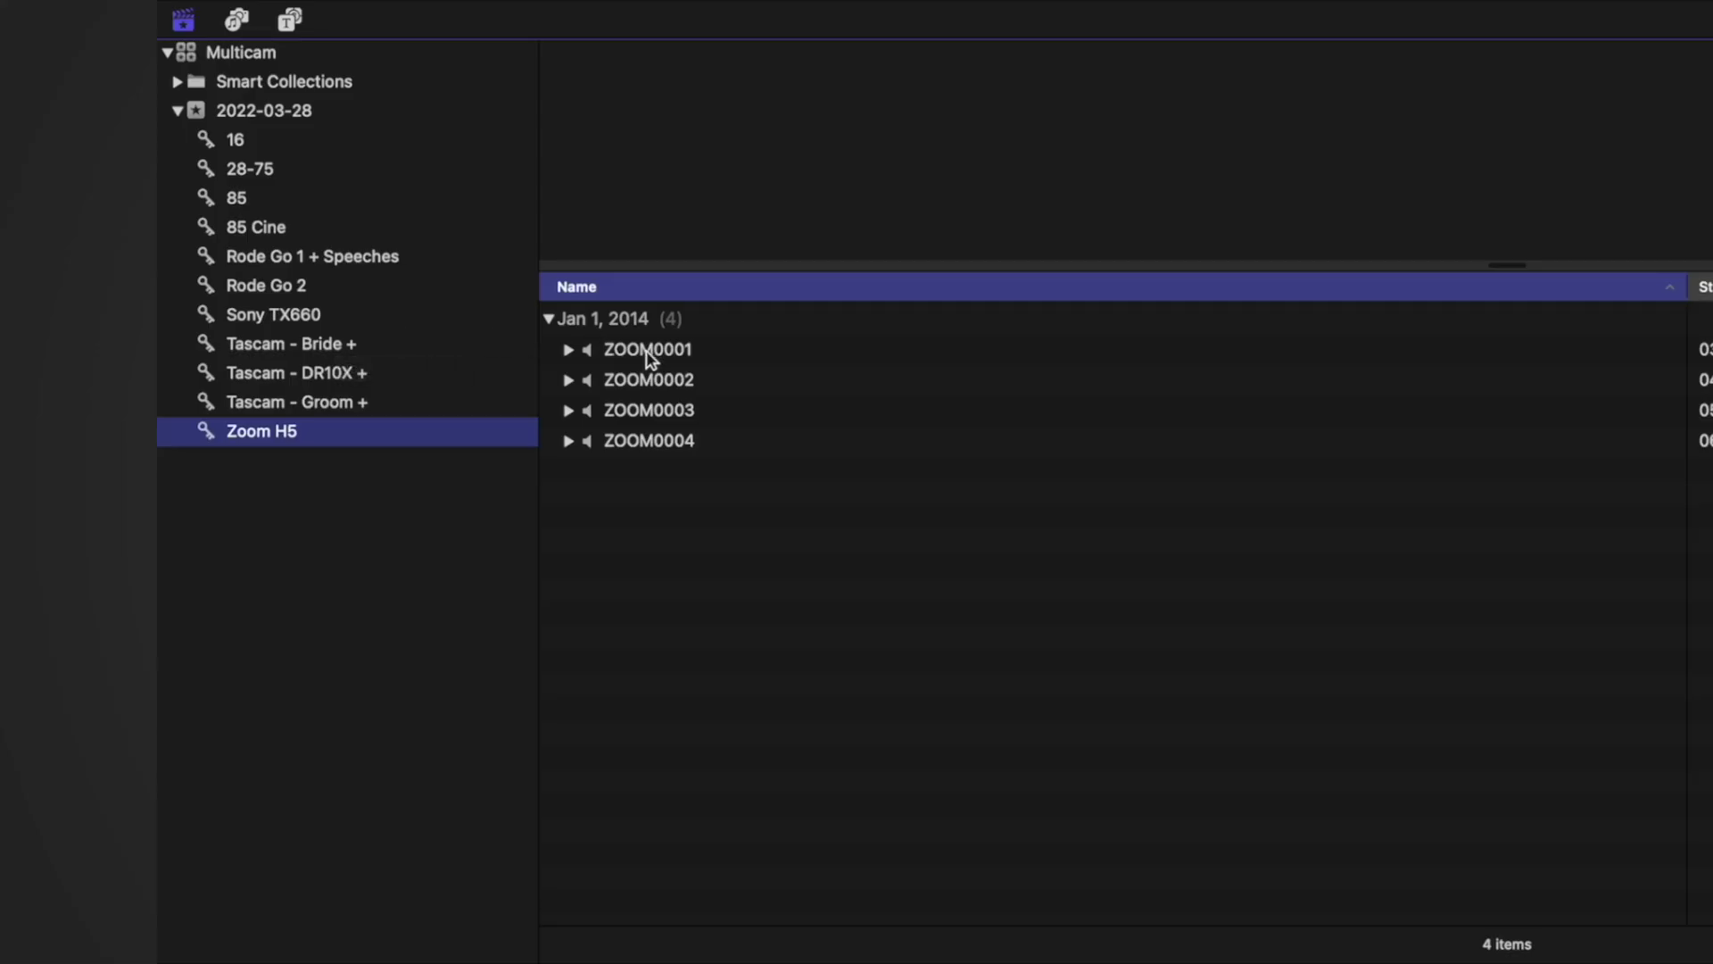
Select ZOOM0001 in the Zoom H5 collection, check the available metadata views, and go to the clip's Camera Angle field
left_click(649, 354)
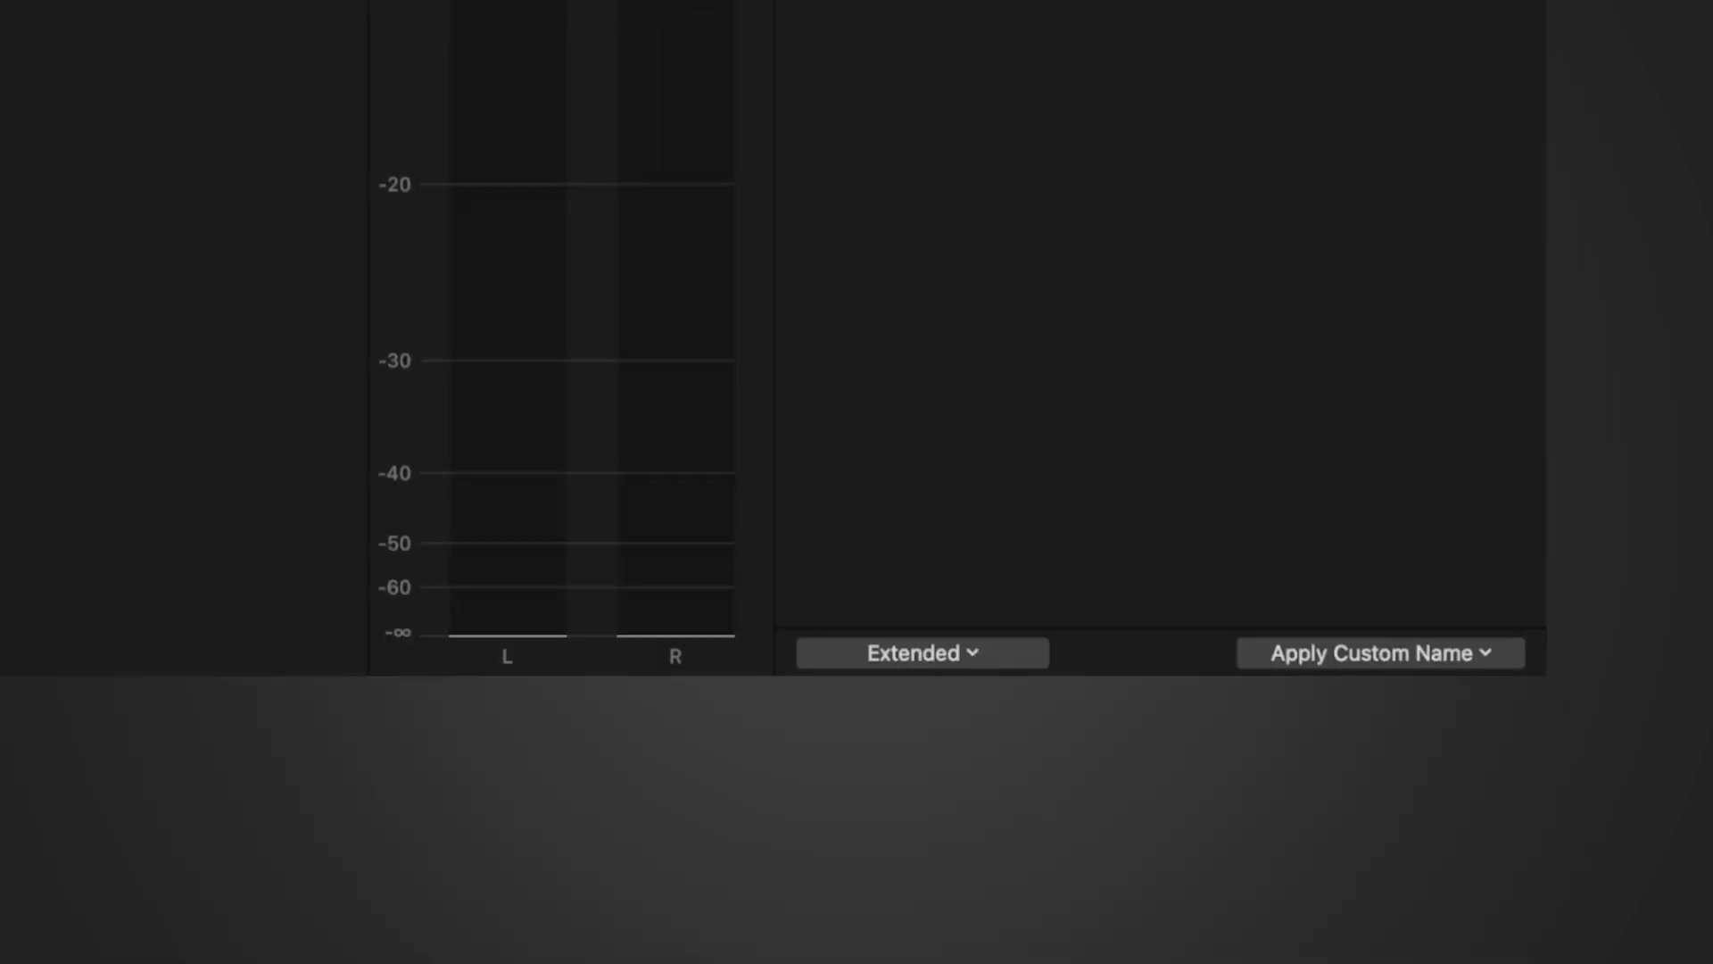
left_click(972, 660)
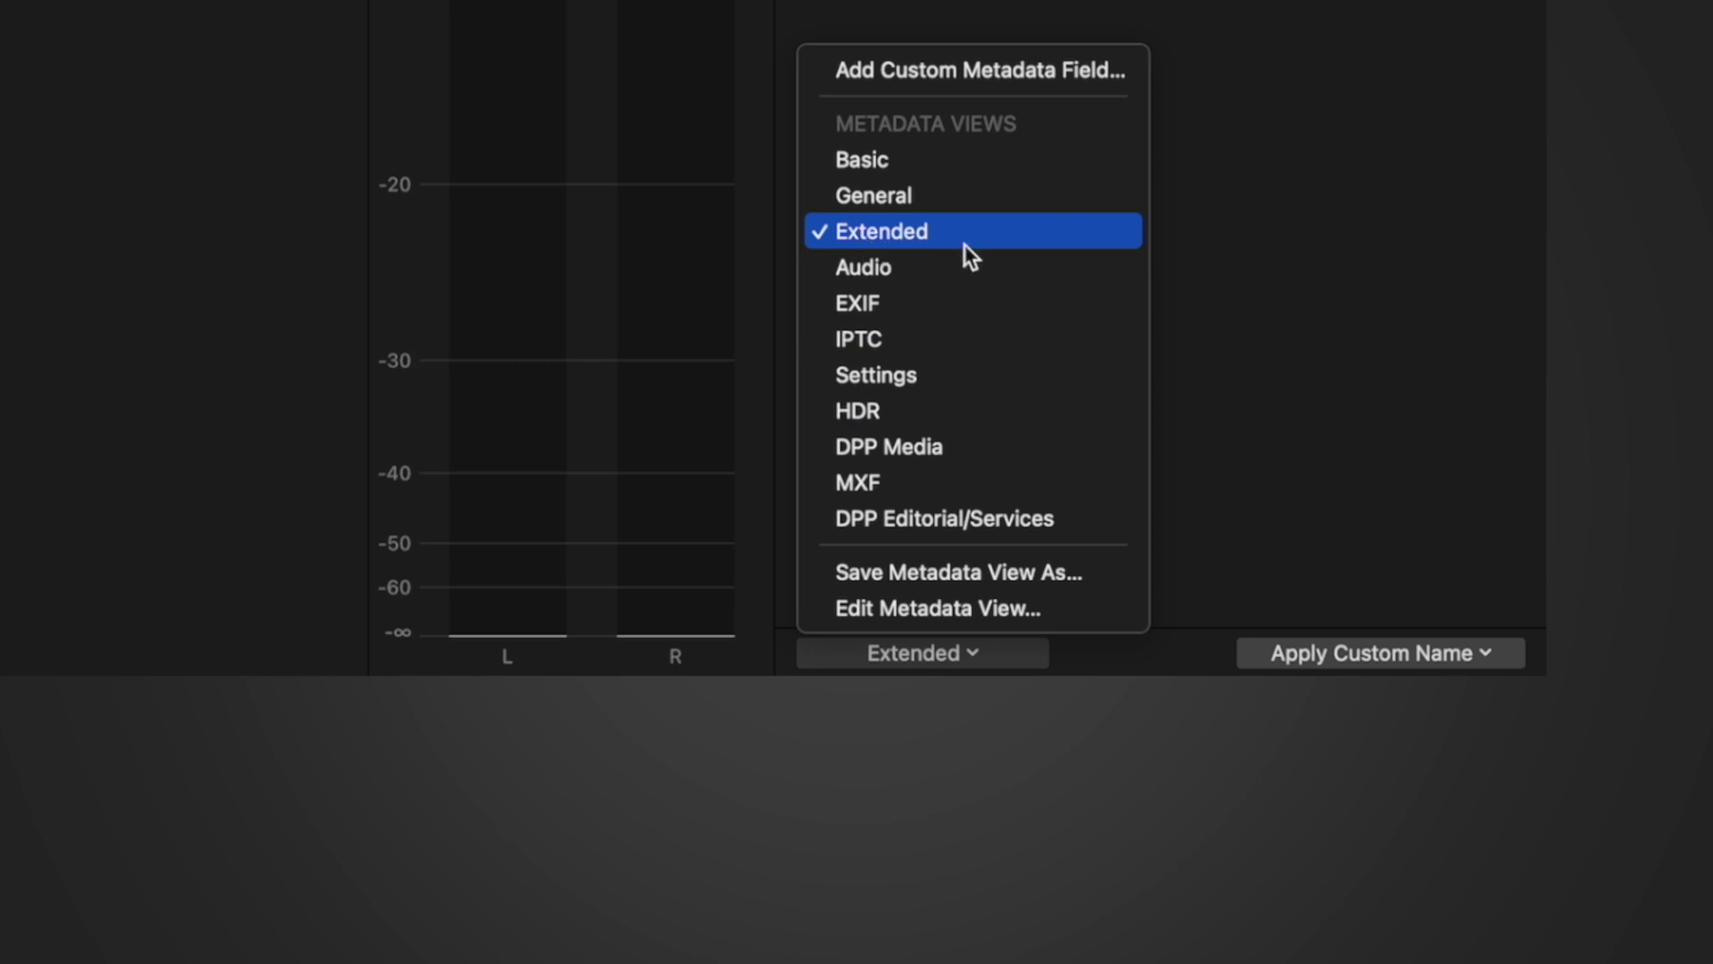
left_click(1316, 196)
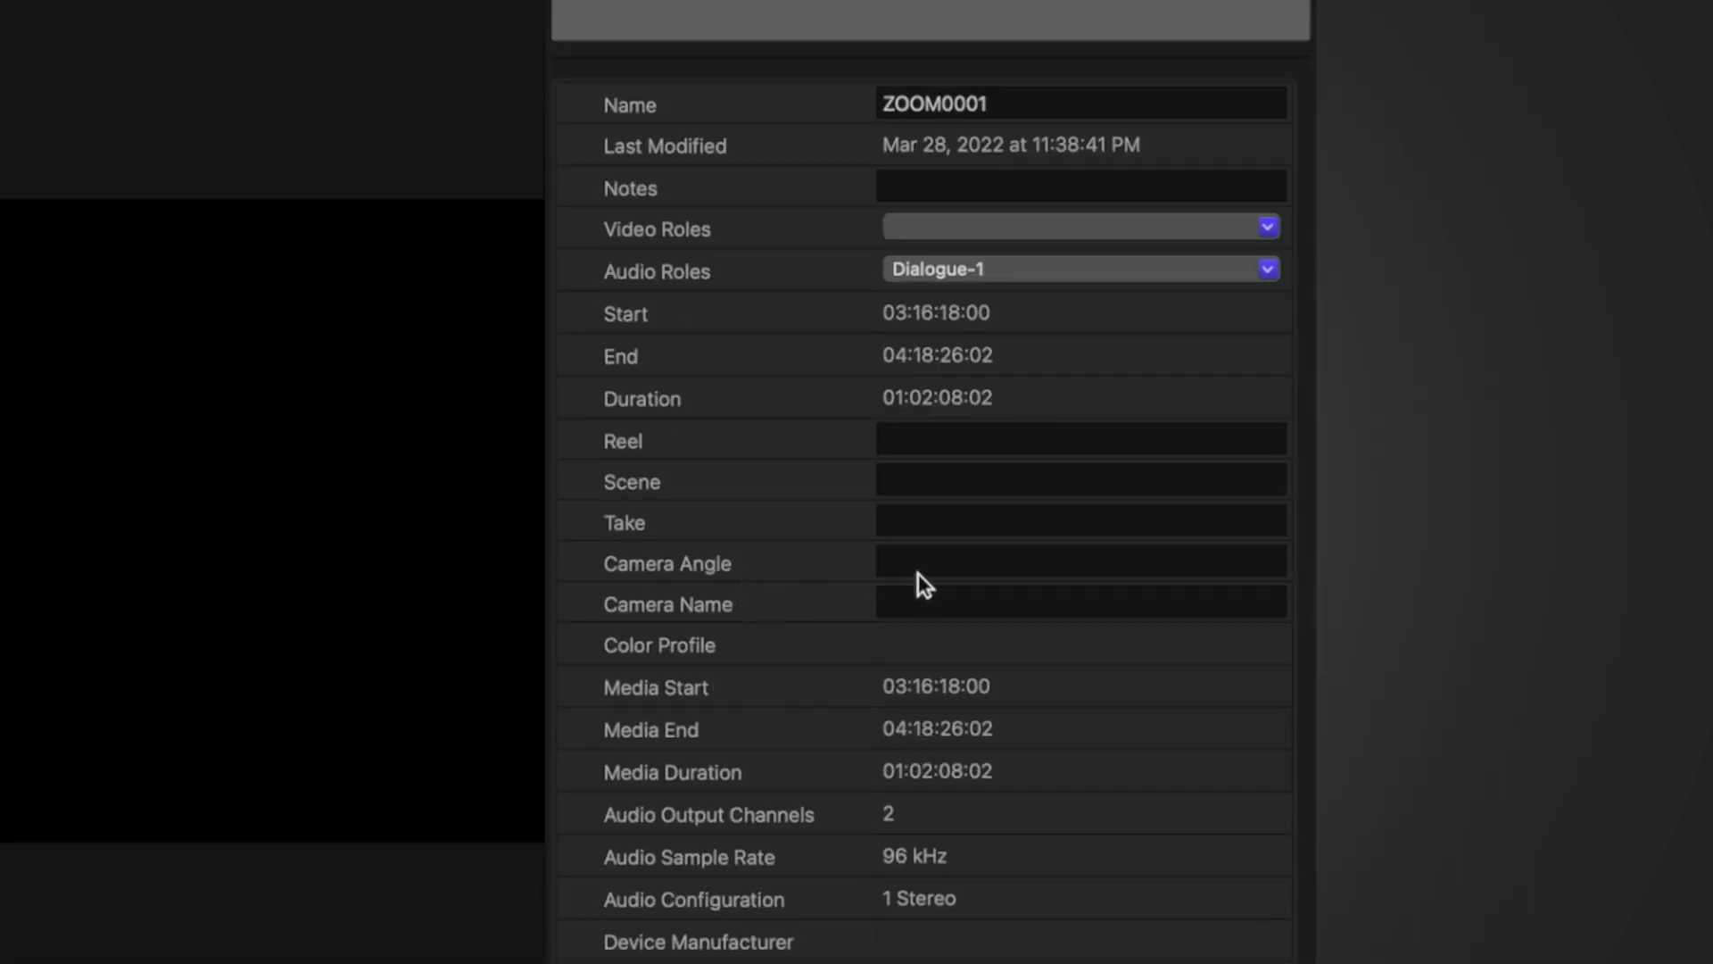
left_click(954, 564)
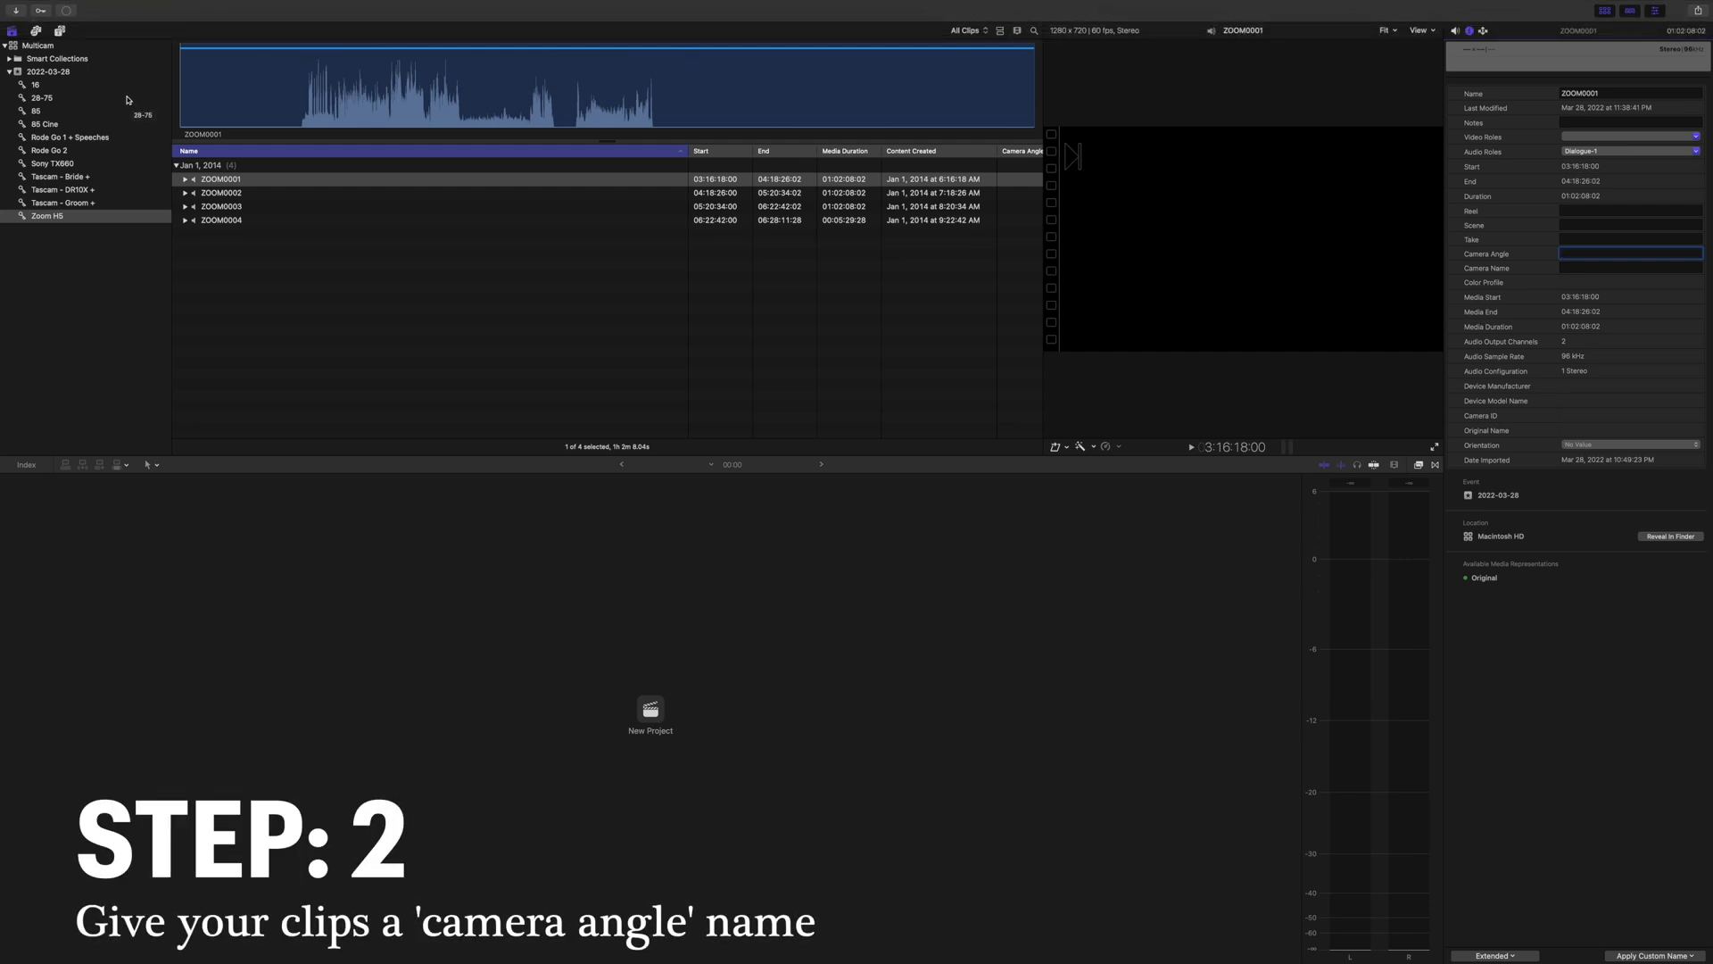
Set the Camera Angle of all clips in the 16 keyword collection to 16
left_click(73, 90)
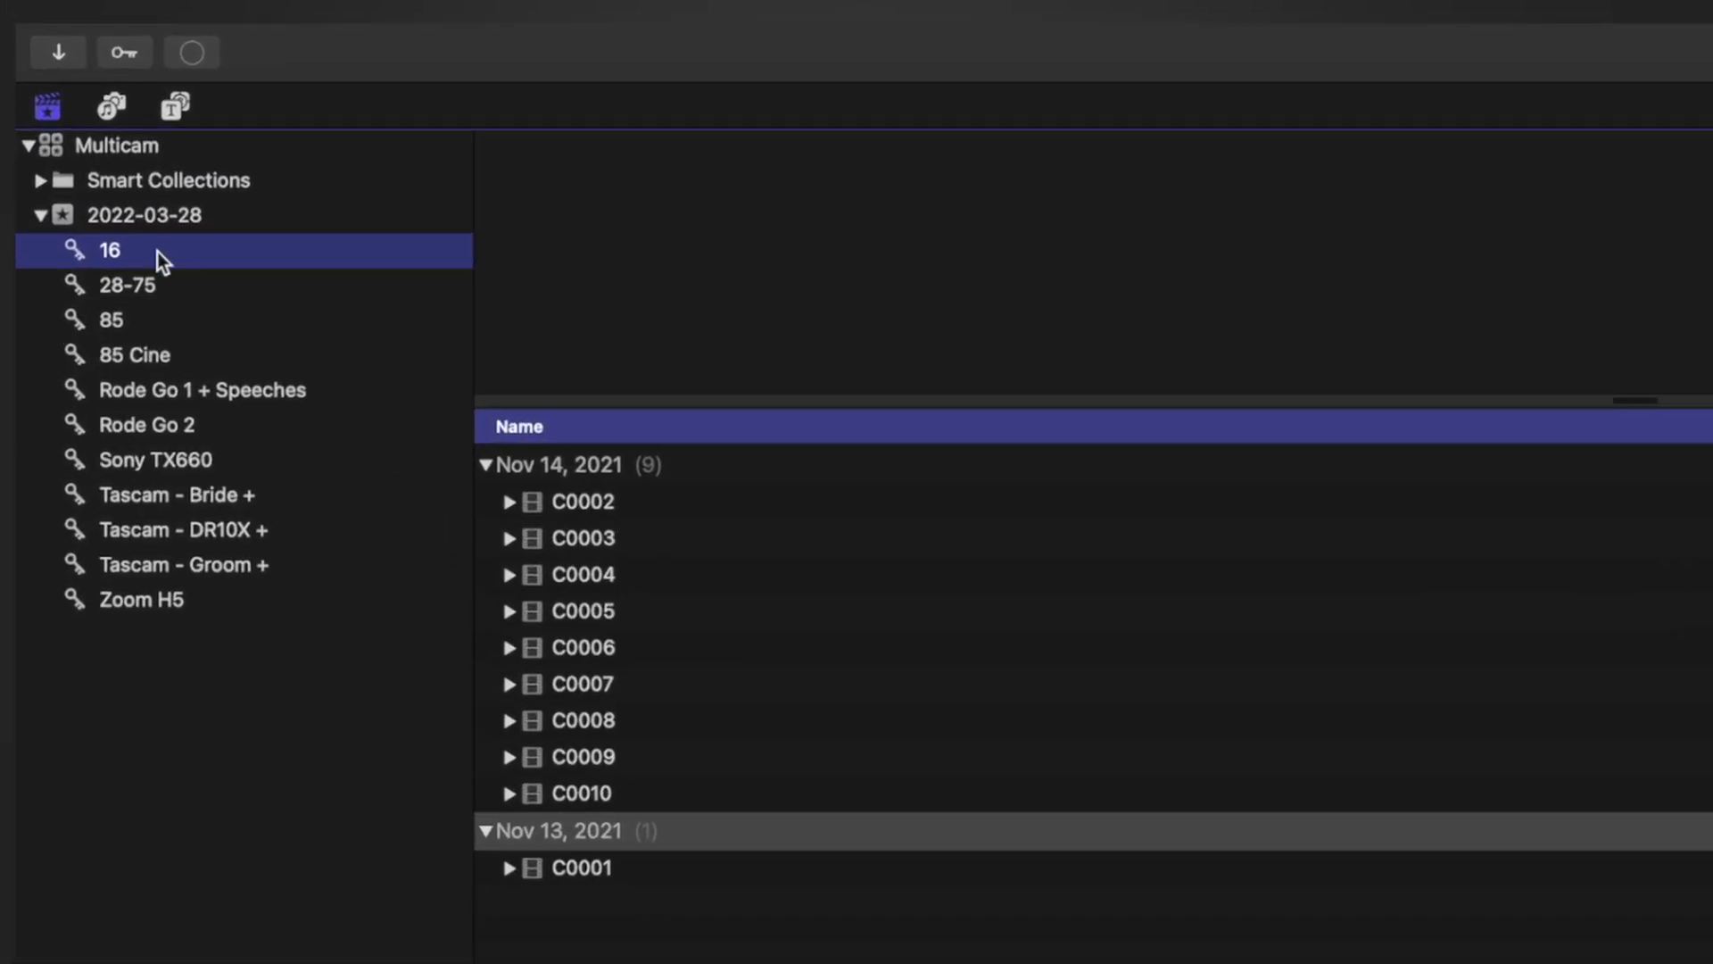
left_click(600, 871)
left_click(580, 503, "shift")
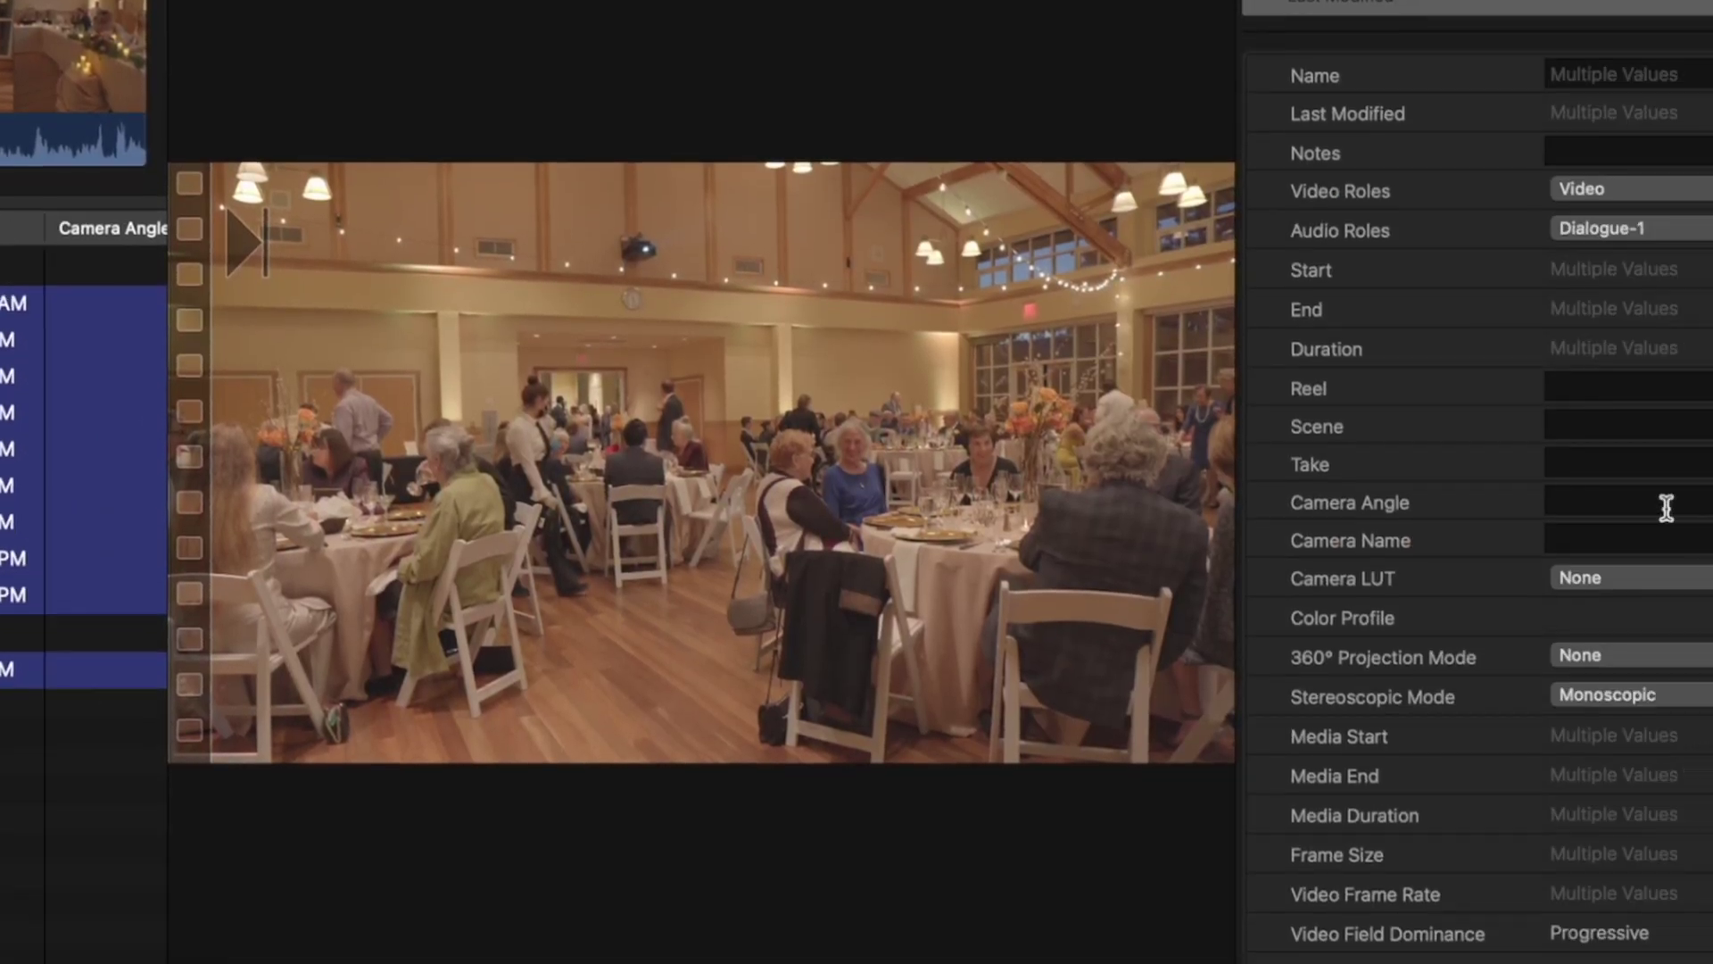
left_click(1438, 484)
type("16")
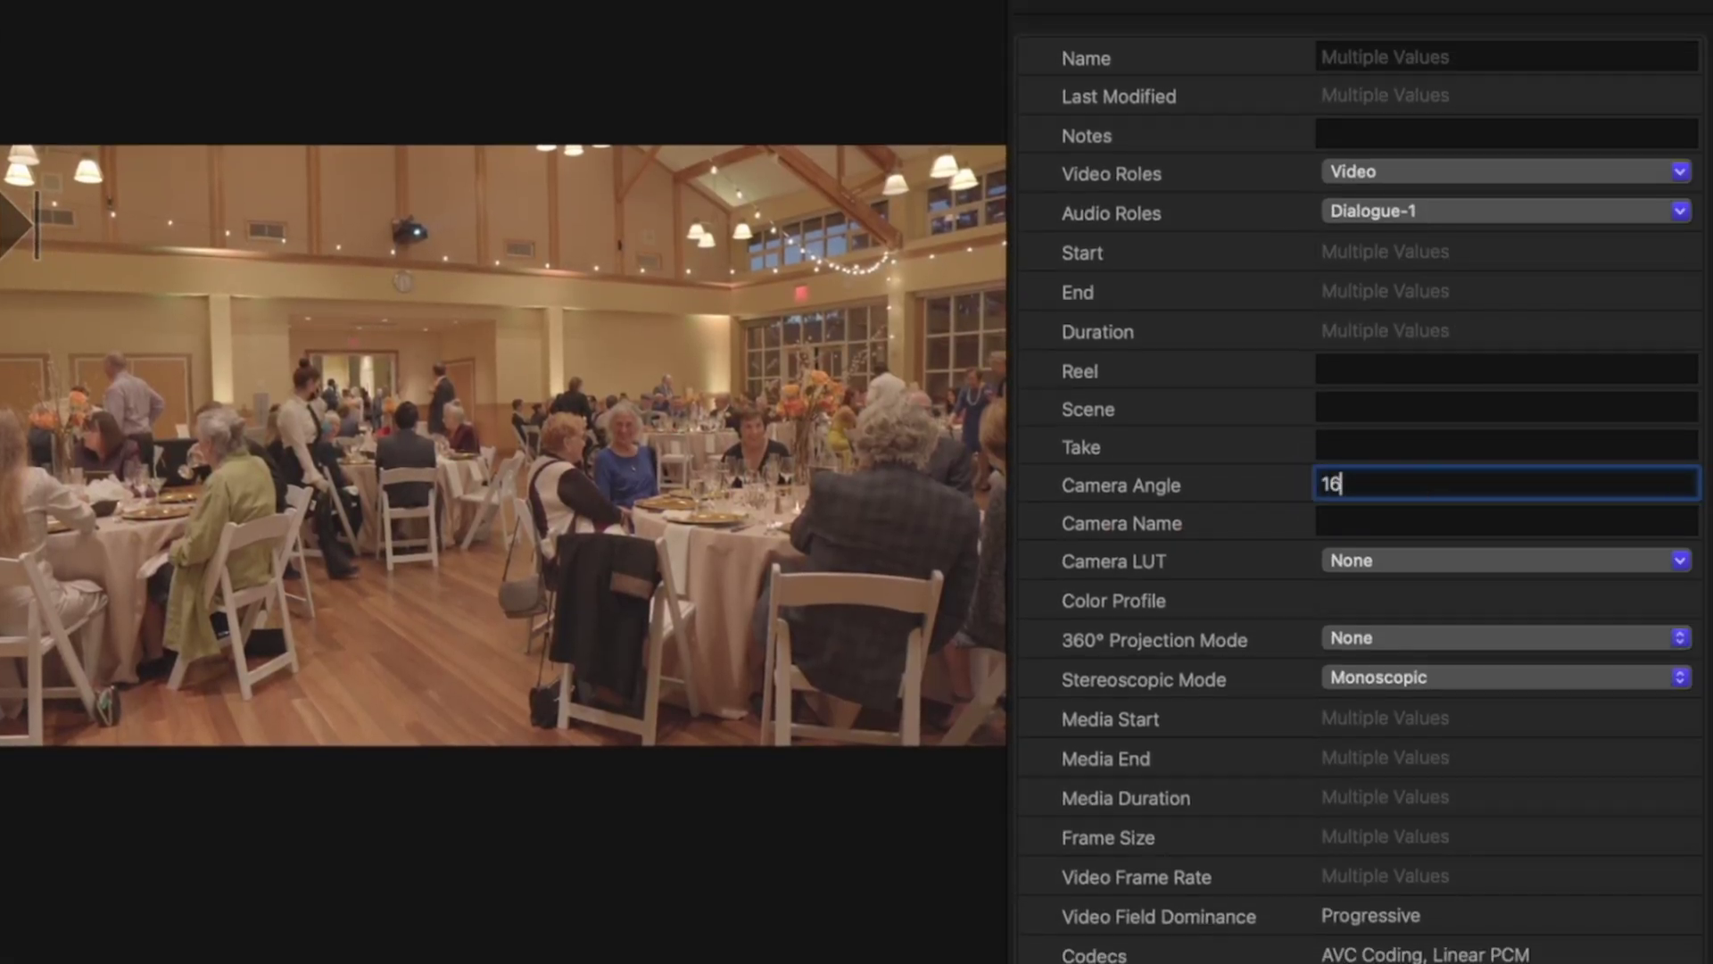
key("Return")
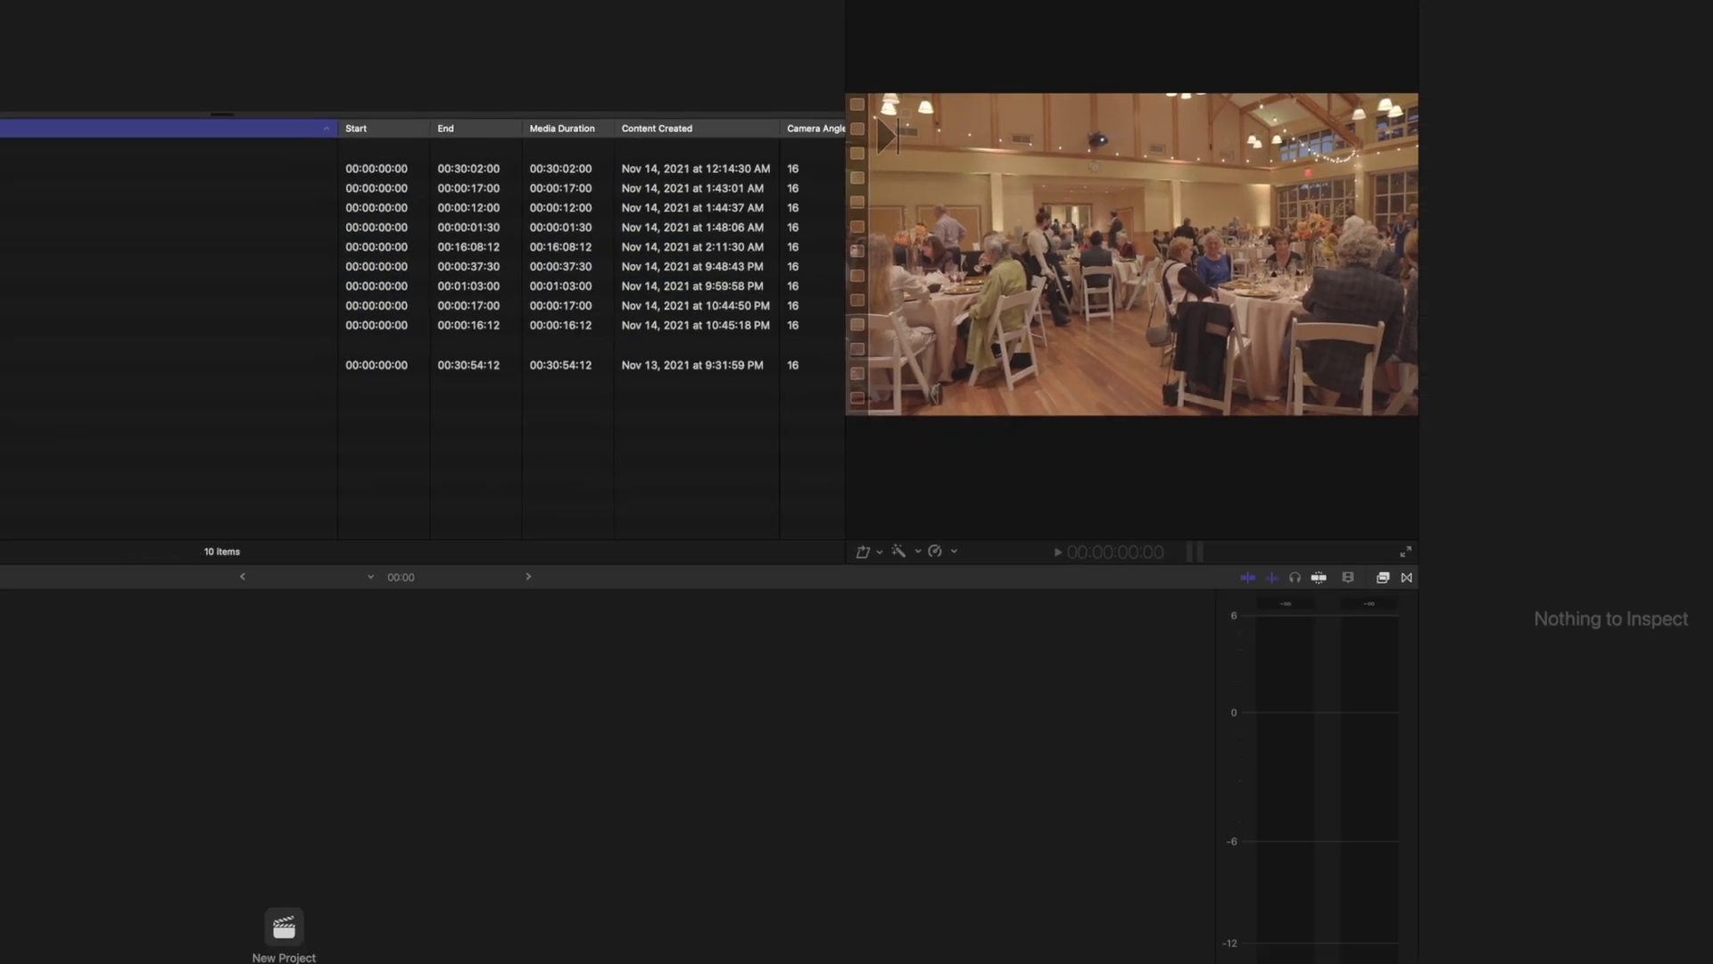
Look through the clips of the 16 collection one by one, from C0001 to C0002, checking their footage and Camera Angle
left_click(272, 297)
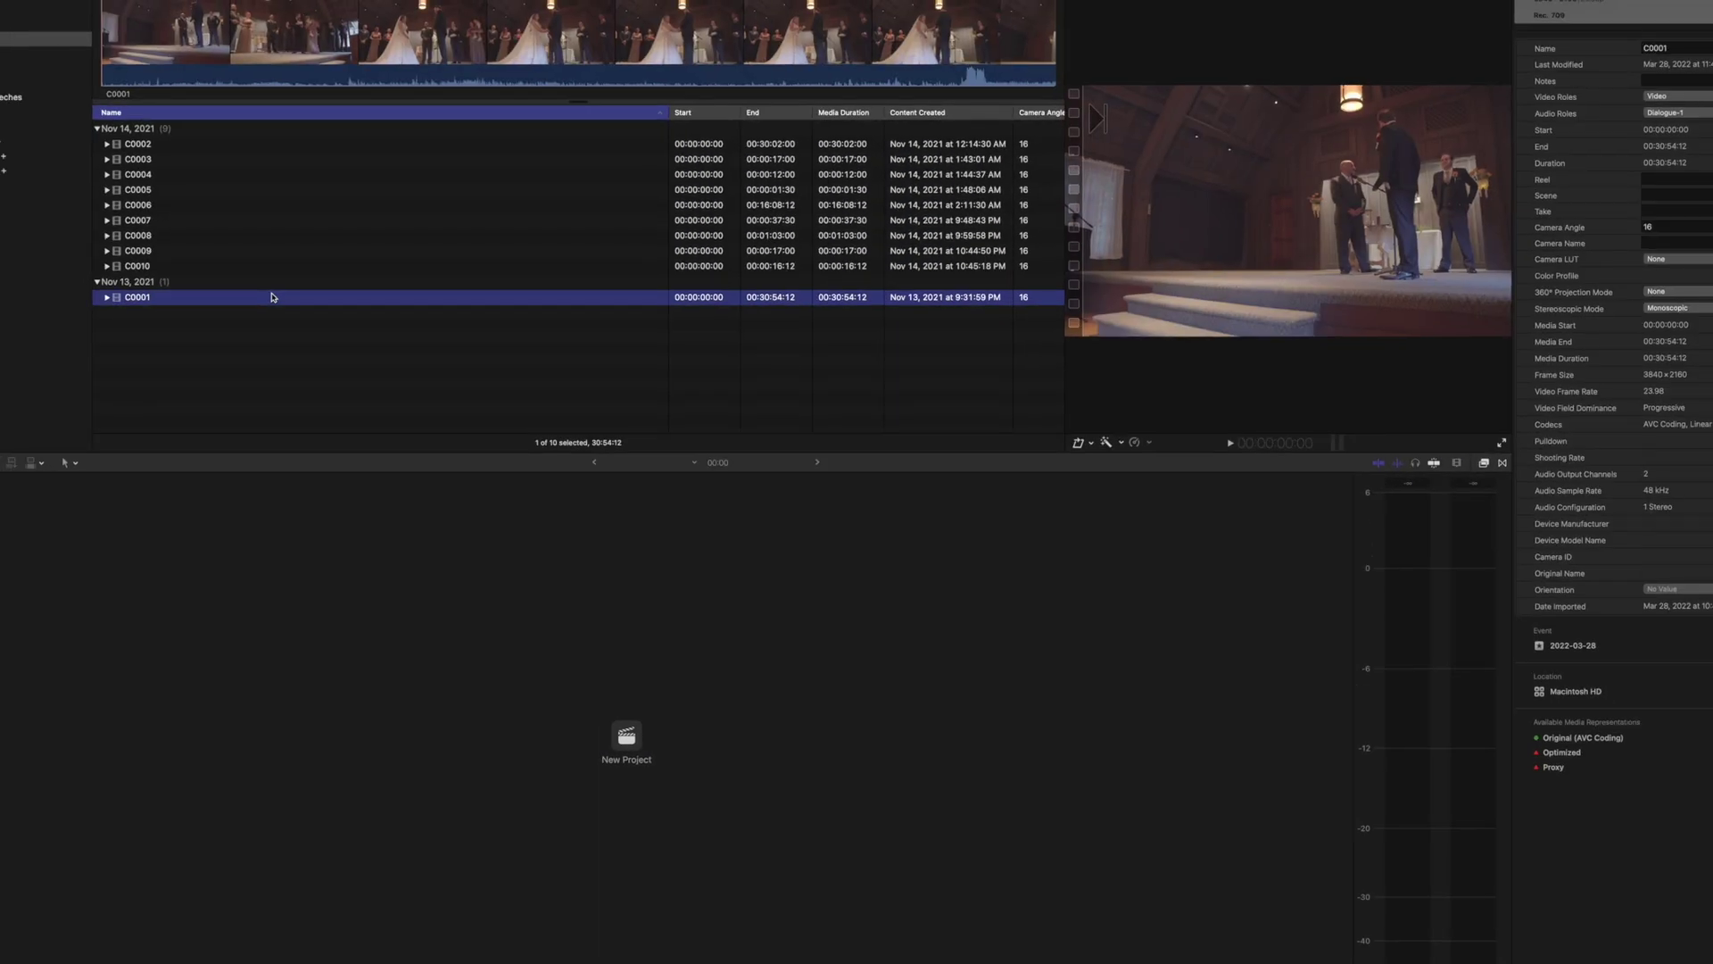
key("Up")
key("Up")
key("Up")
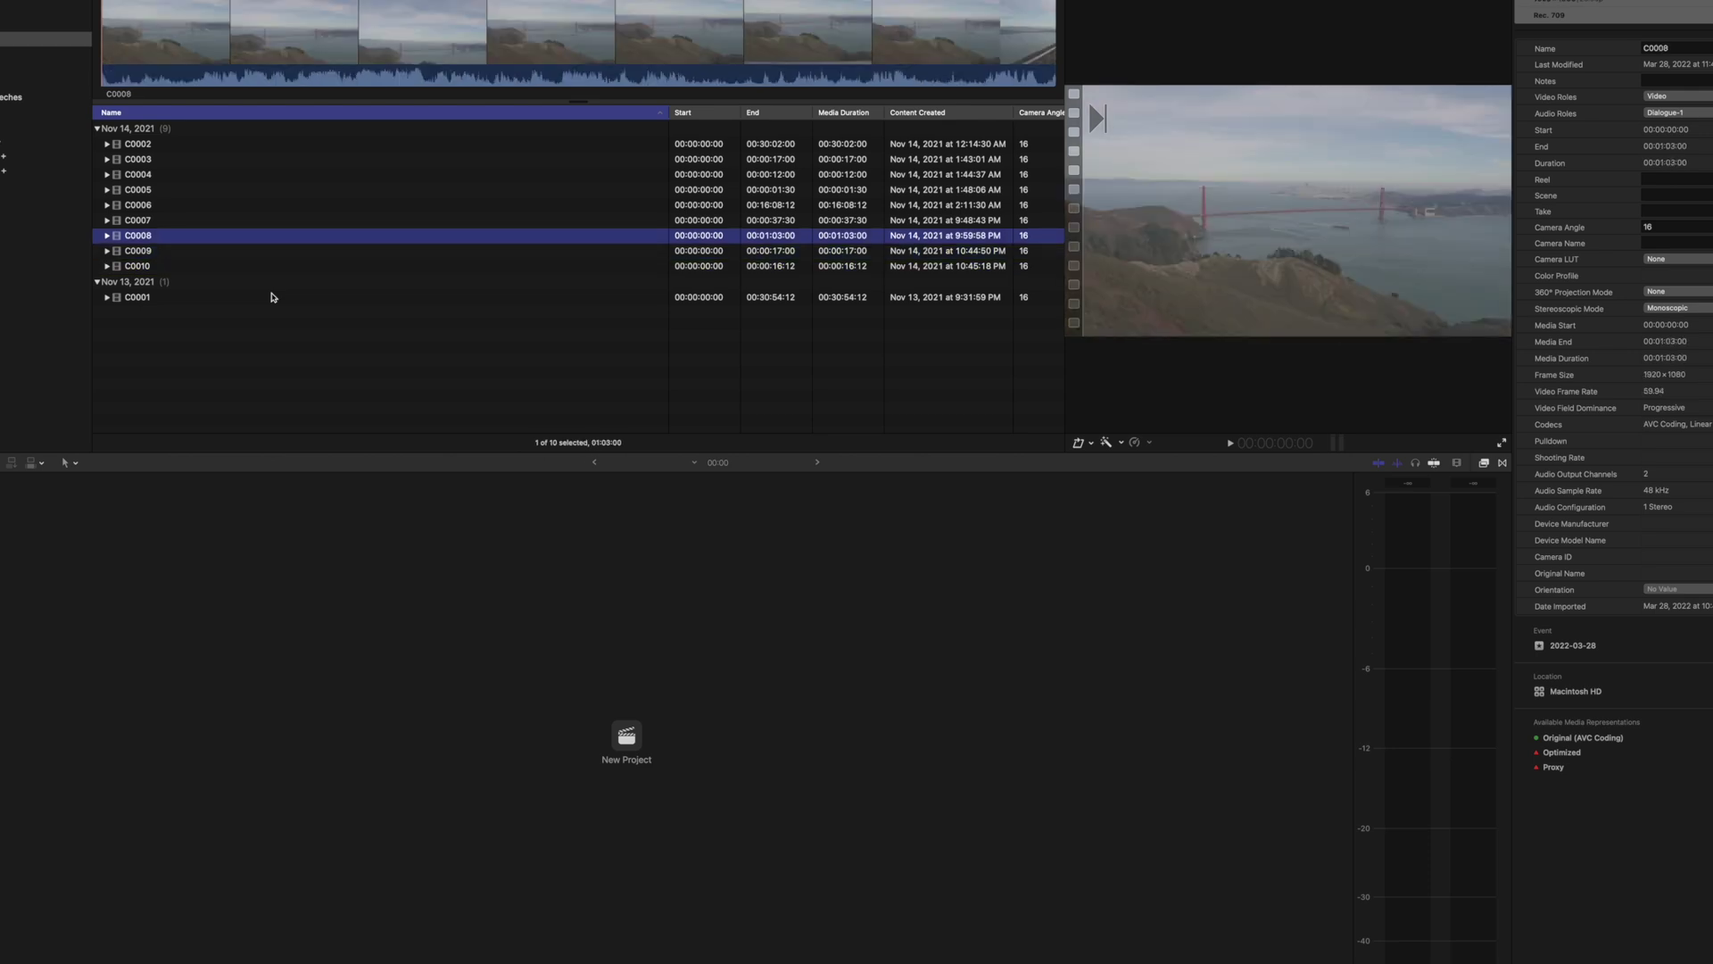
key("Up")
key("Up")
key("Up")
key("Up")
key("Up")
key("Up")
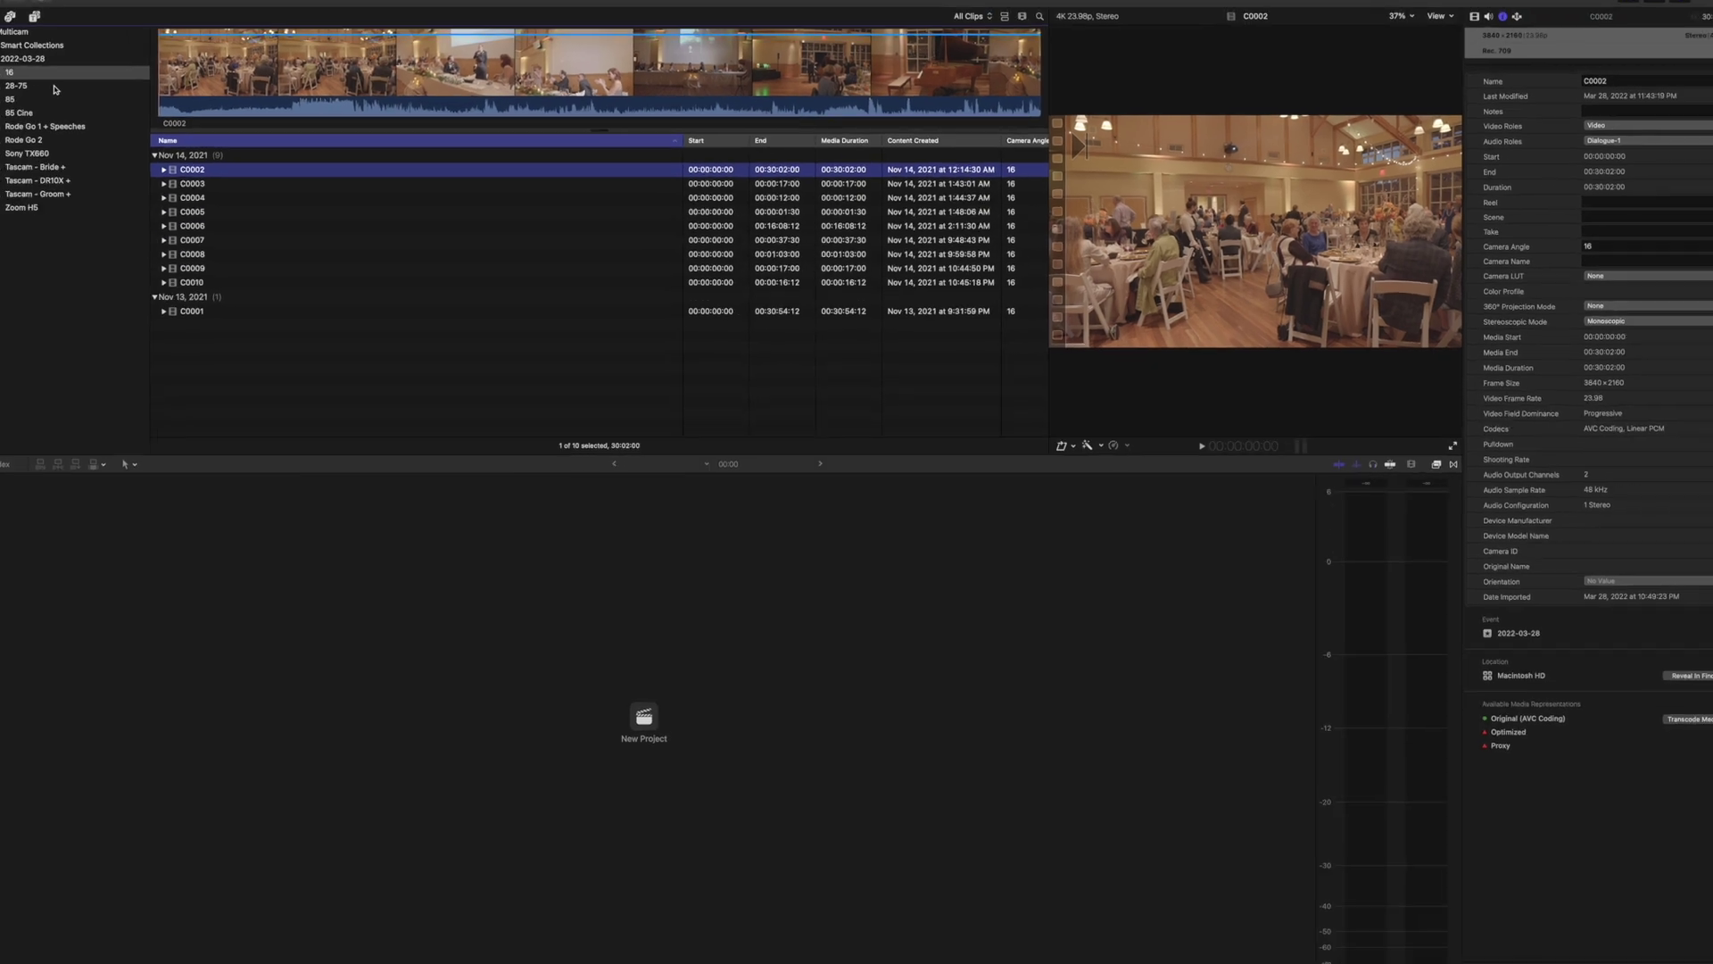
Give the clips in each remaining keyword collection a Camera Angle matching that collection's name
left_click(36, 99)
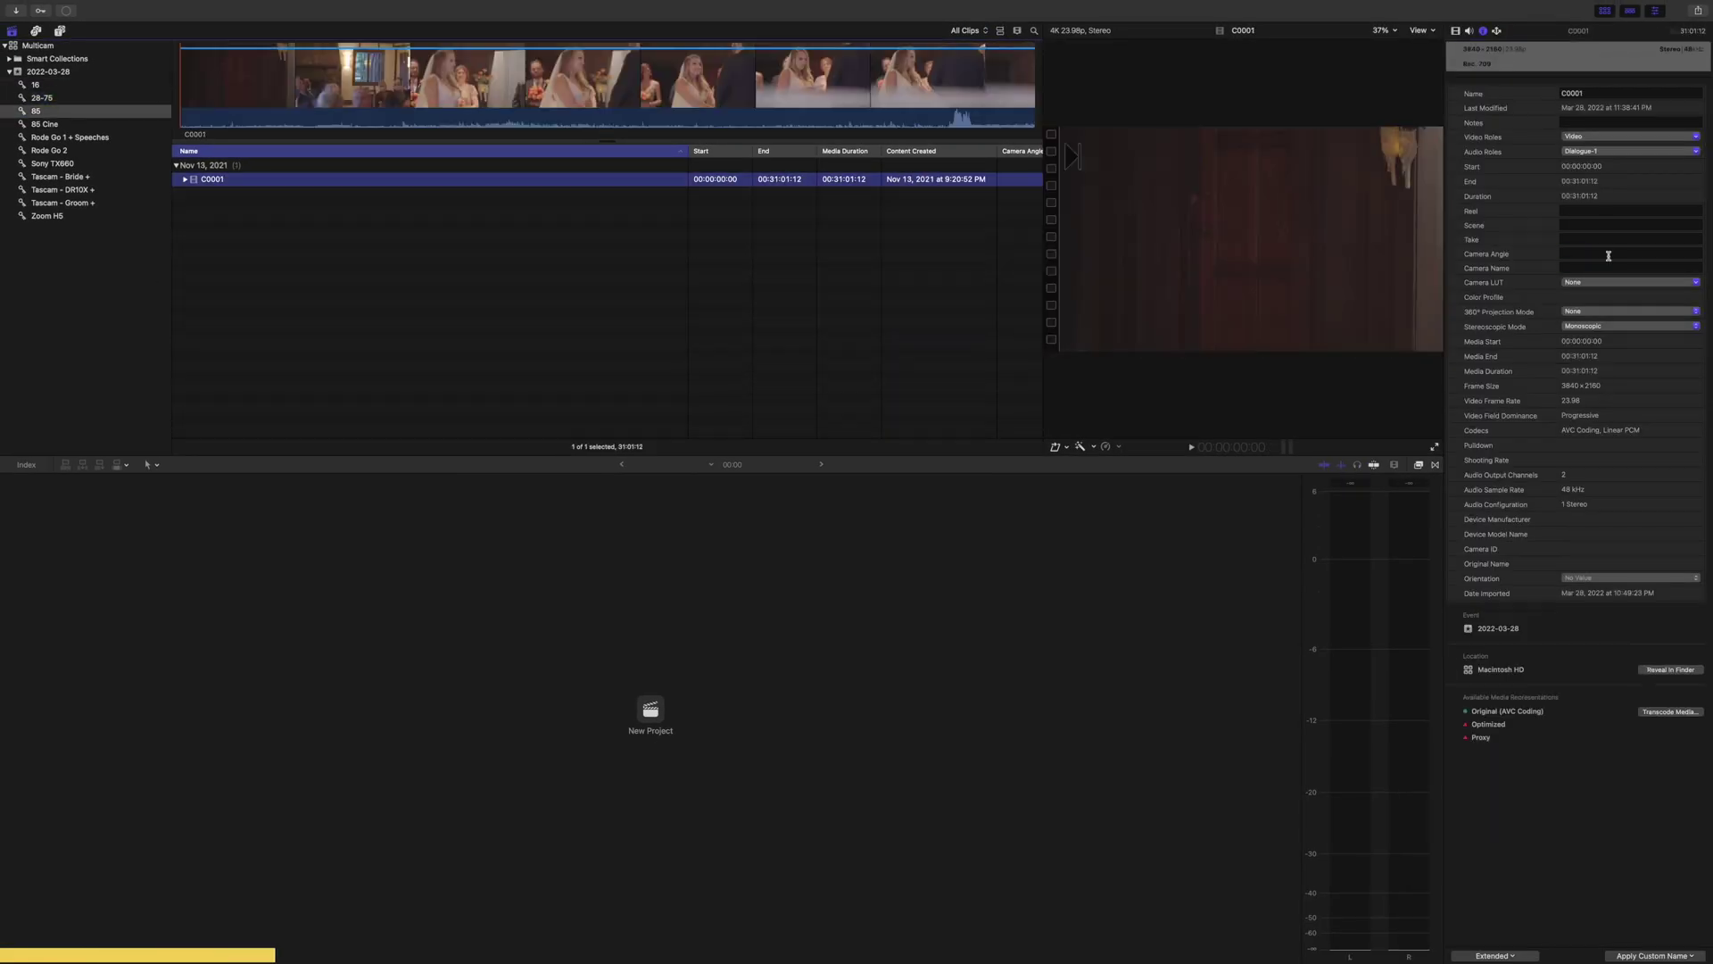
key("Down")
key("Down")
key("Down")
key("Down")
left_click(52, 163)
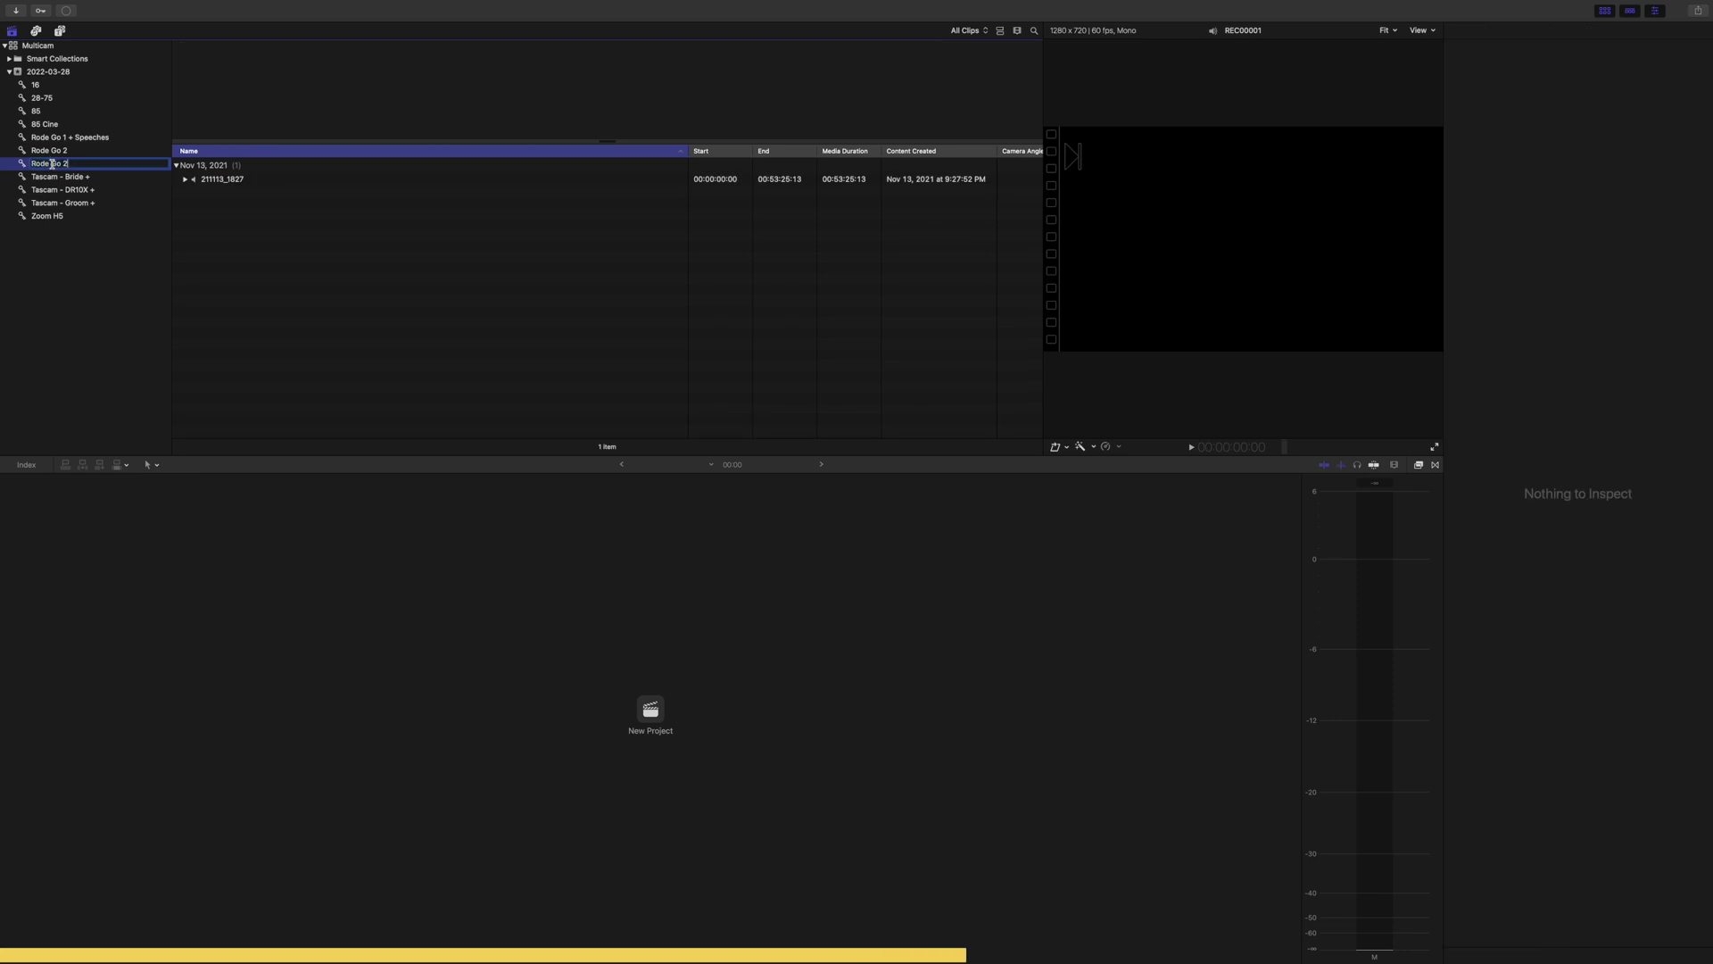
key("Escape")
key("Down")
key("Down")
key("Down")
key("Down")
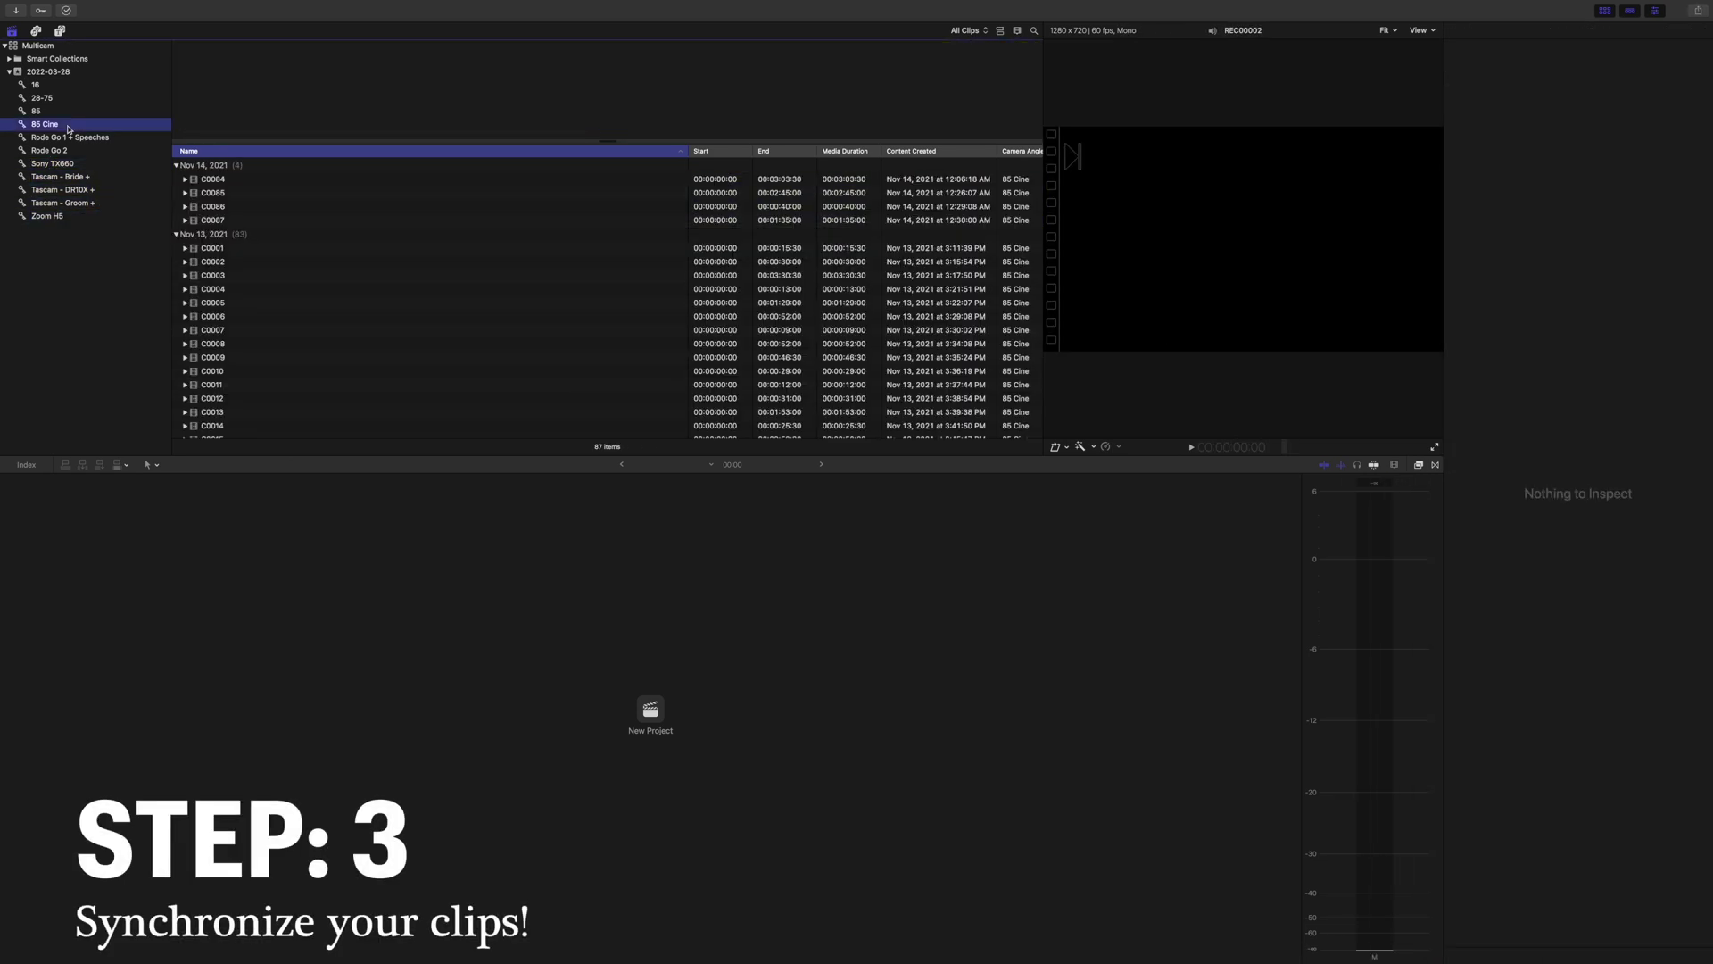
Select every clip contained in the keyword collections from 16 through Zoom H5
key("Up")
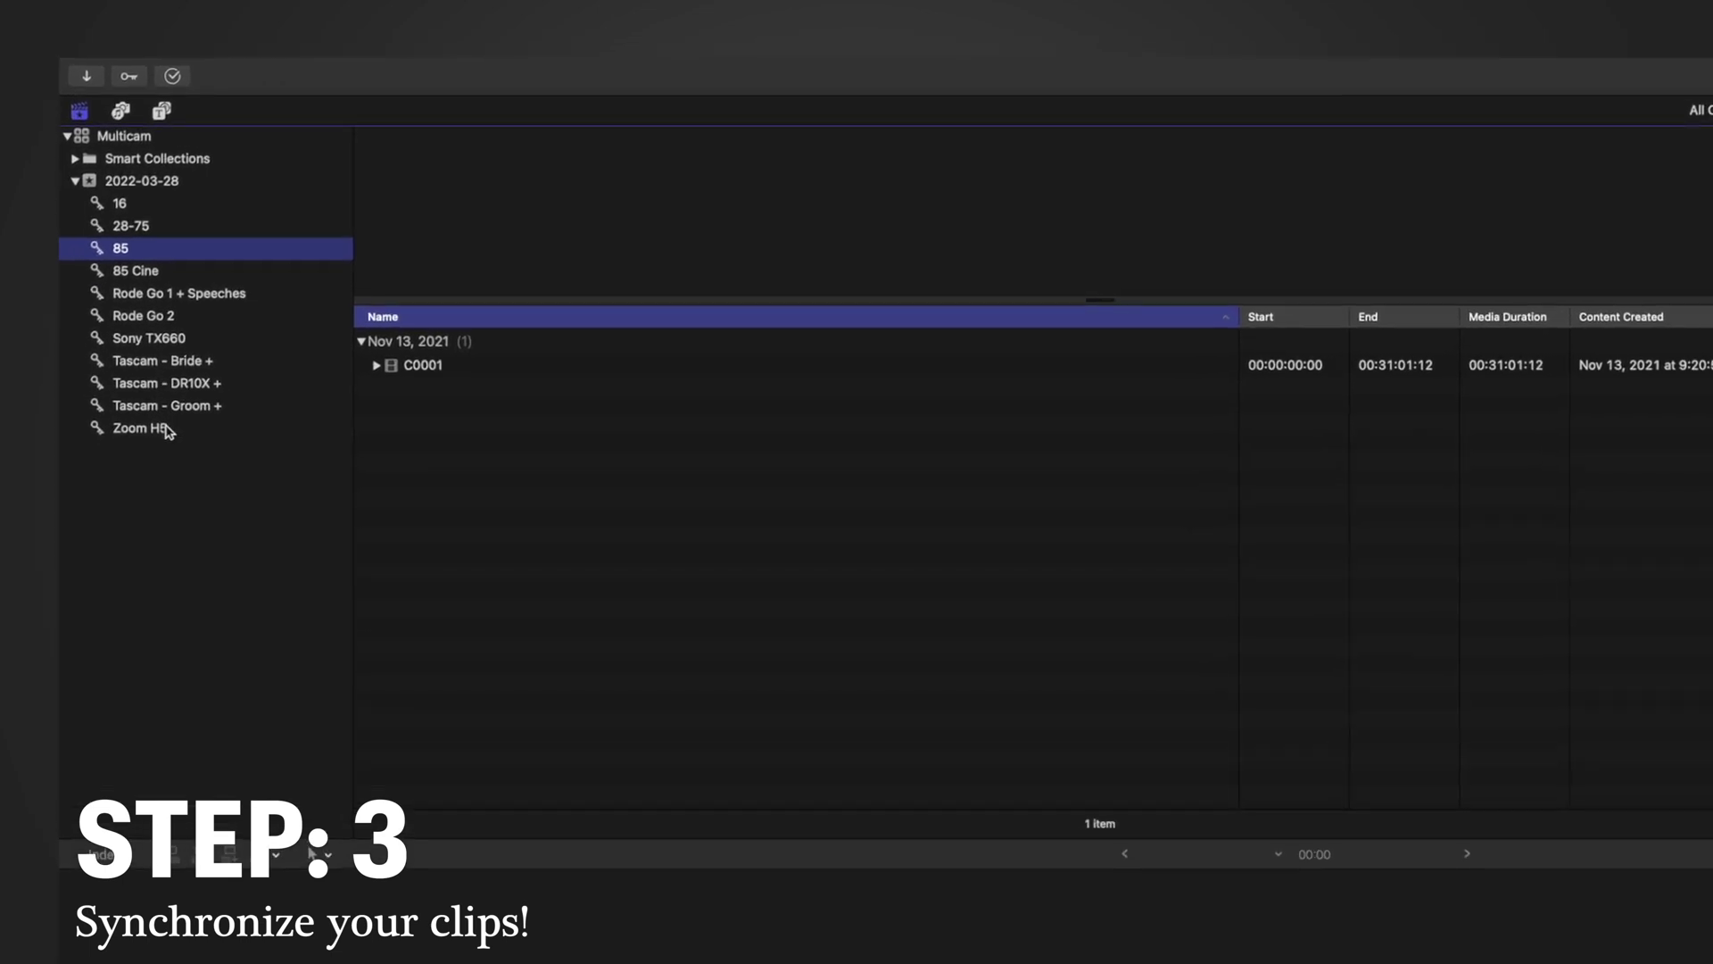
key("Up")
key("Up")
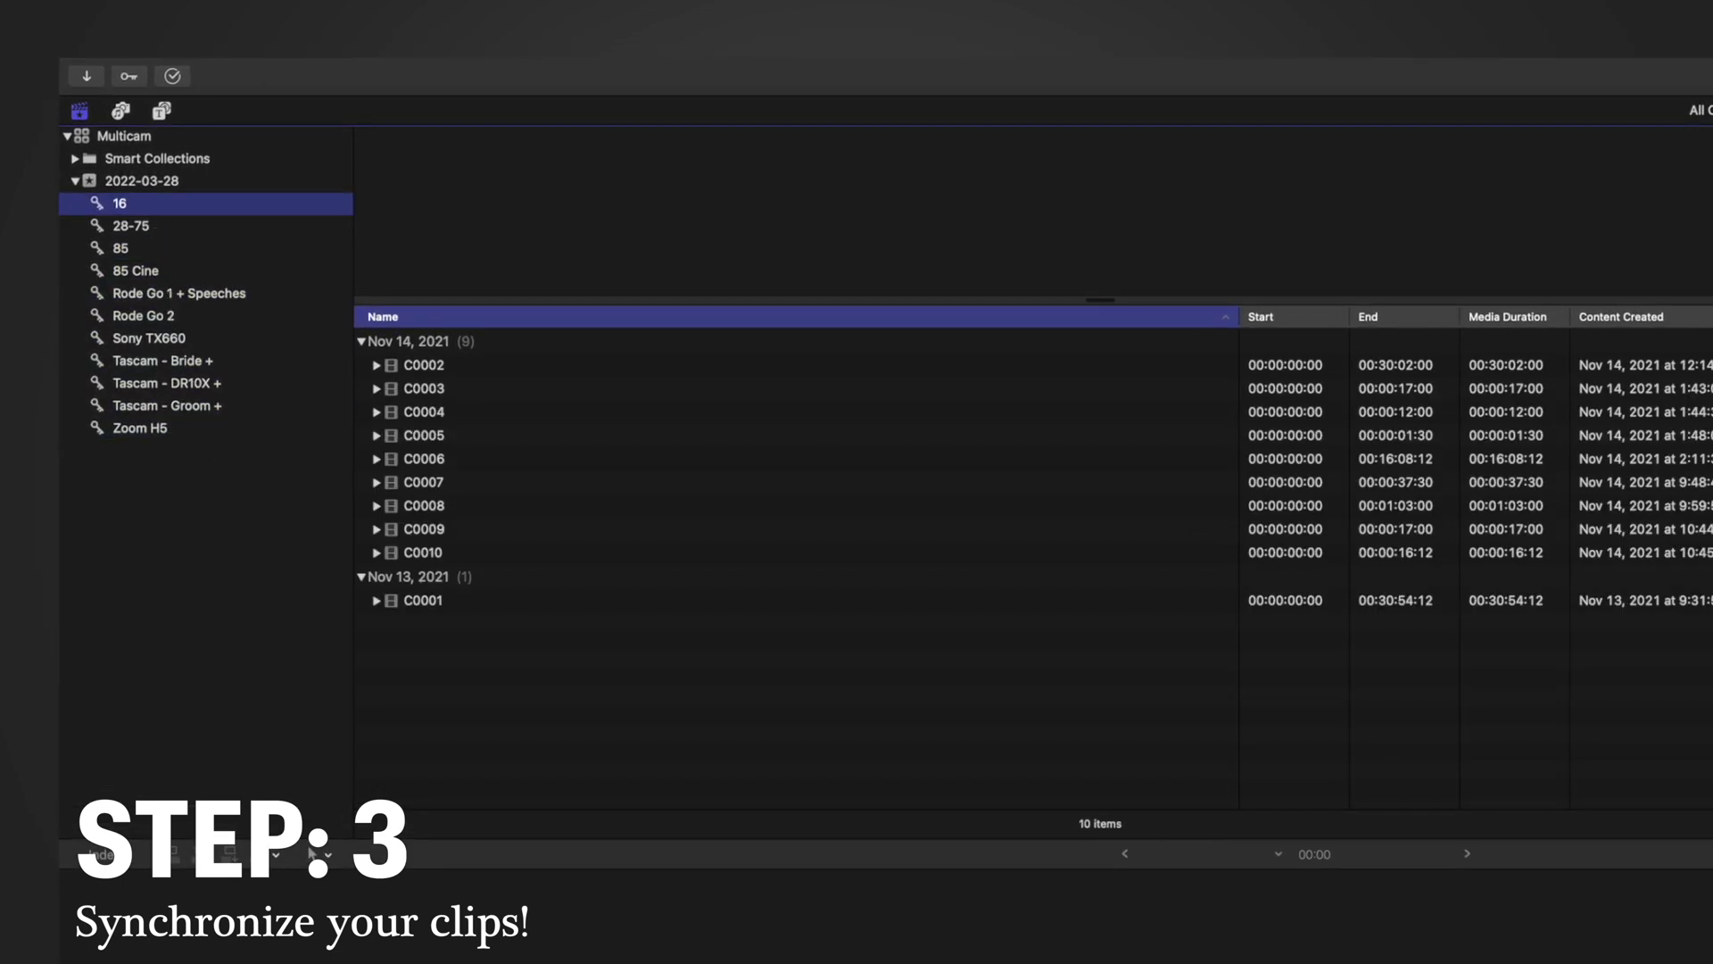
left_click(205, 430, "shift")
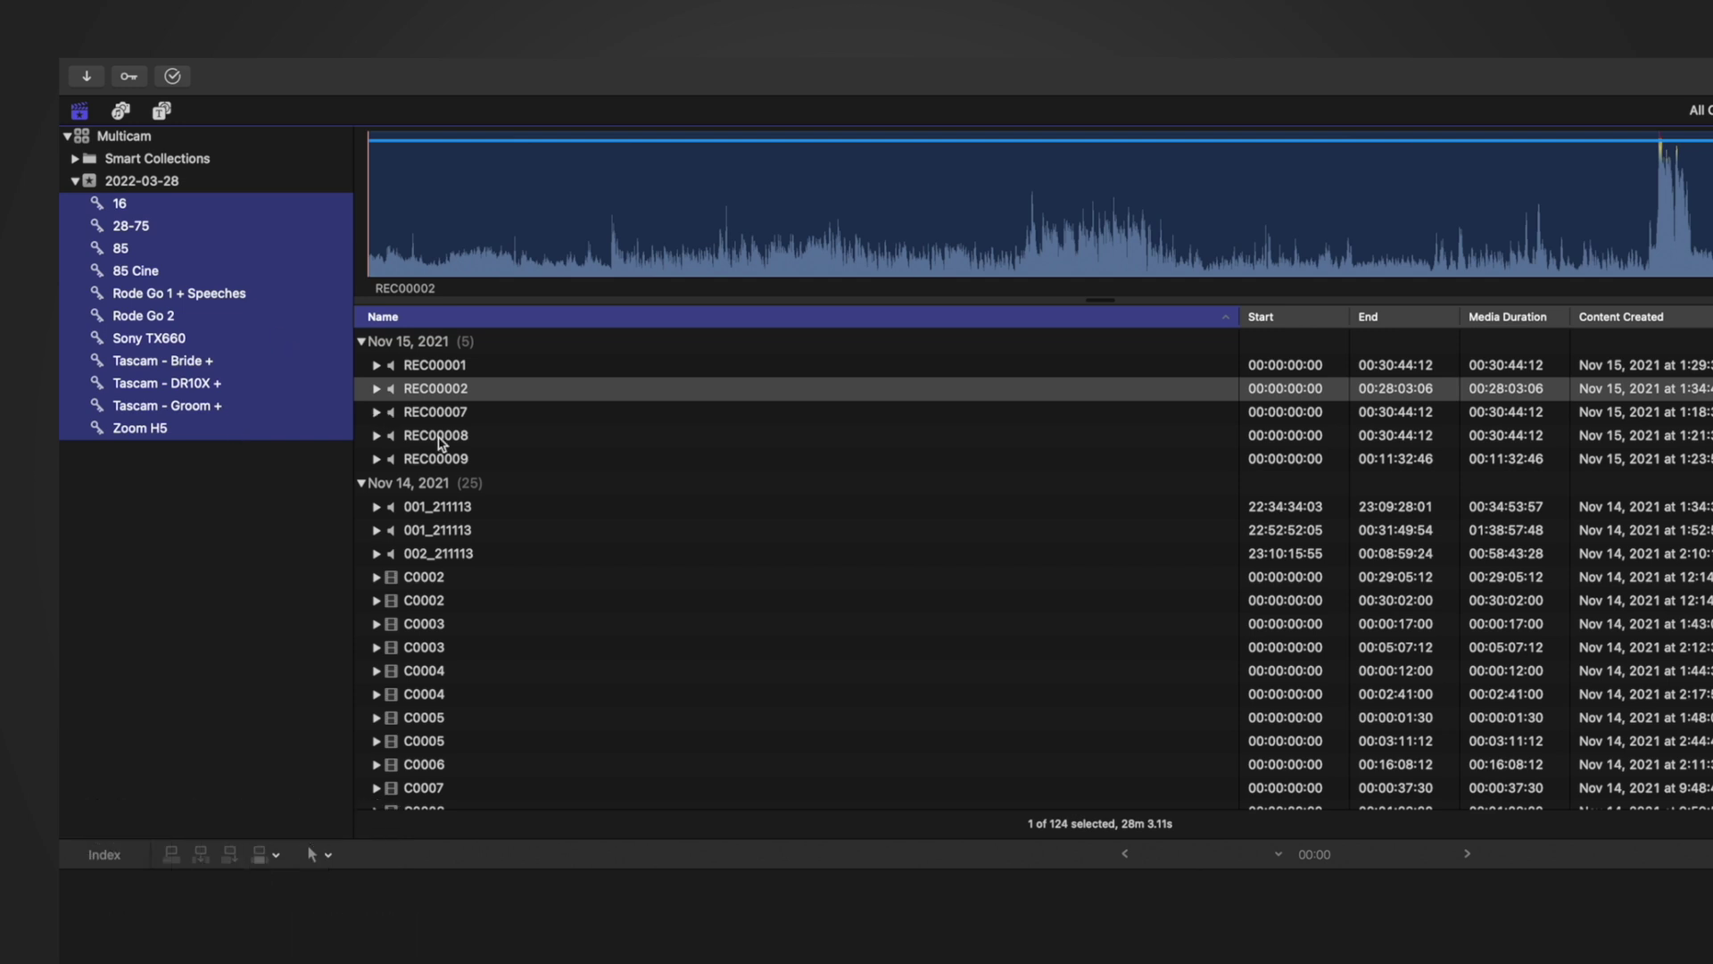
left_click(458, 390)
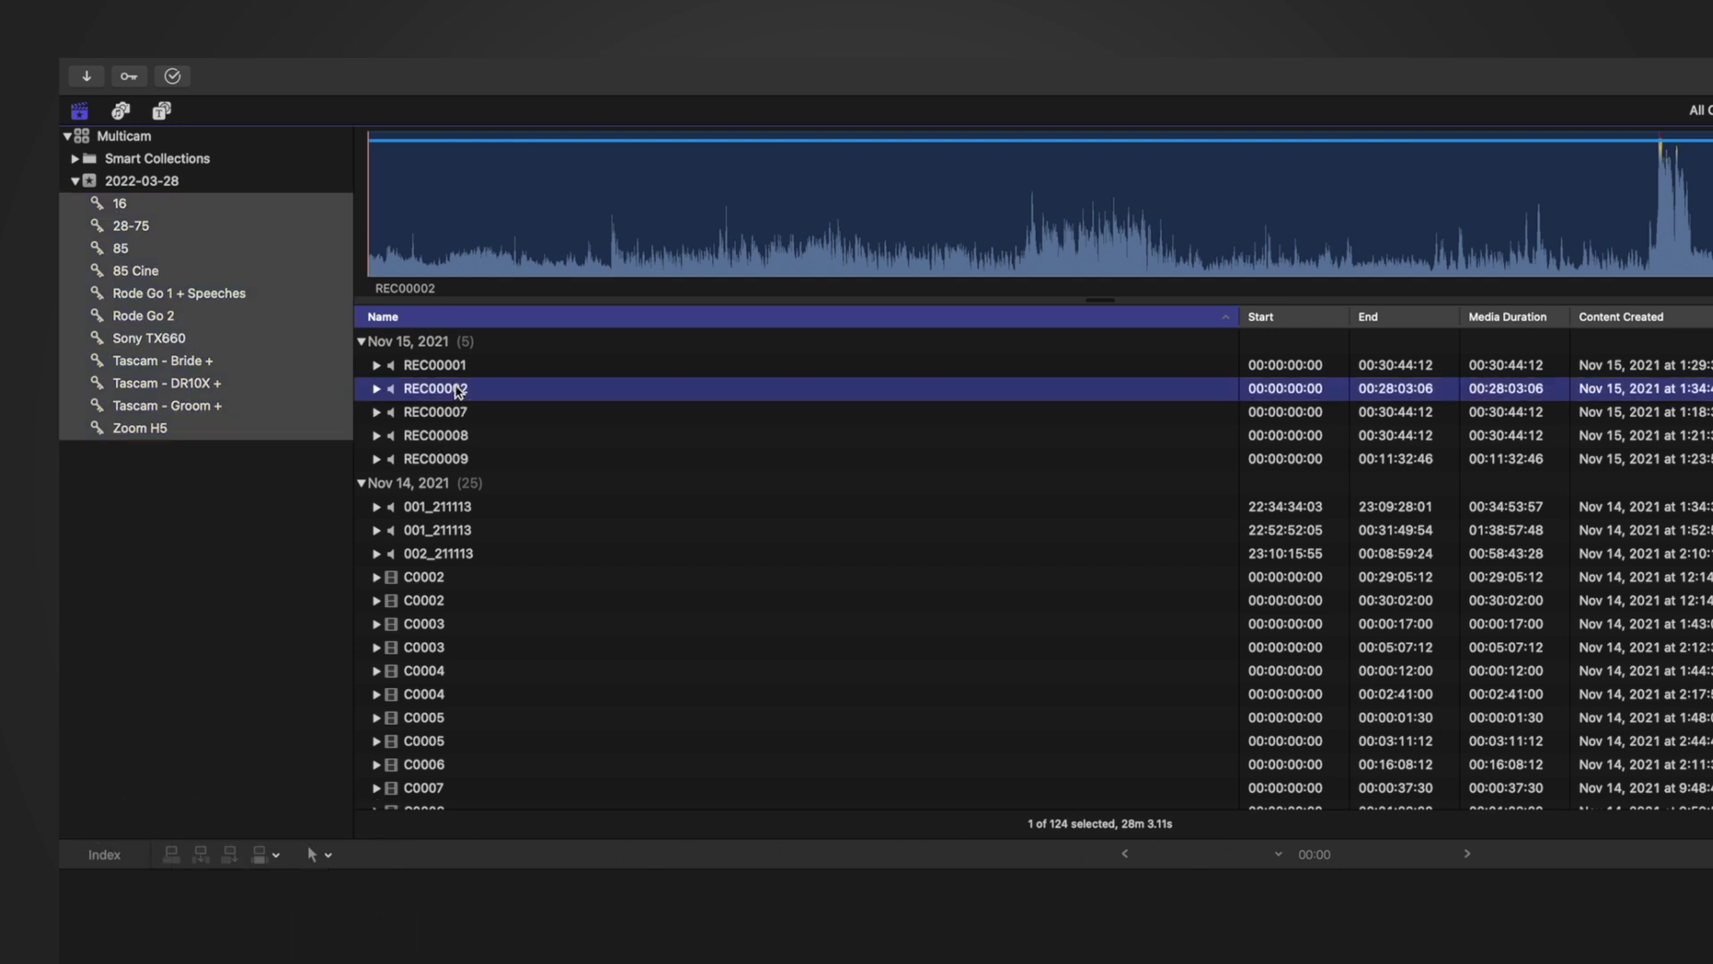
left_click(457, 388)
left_click(463, 416)
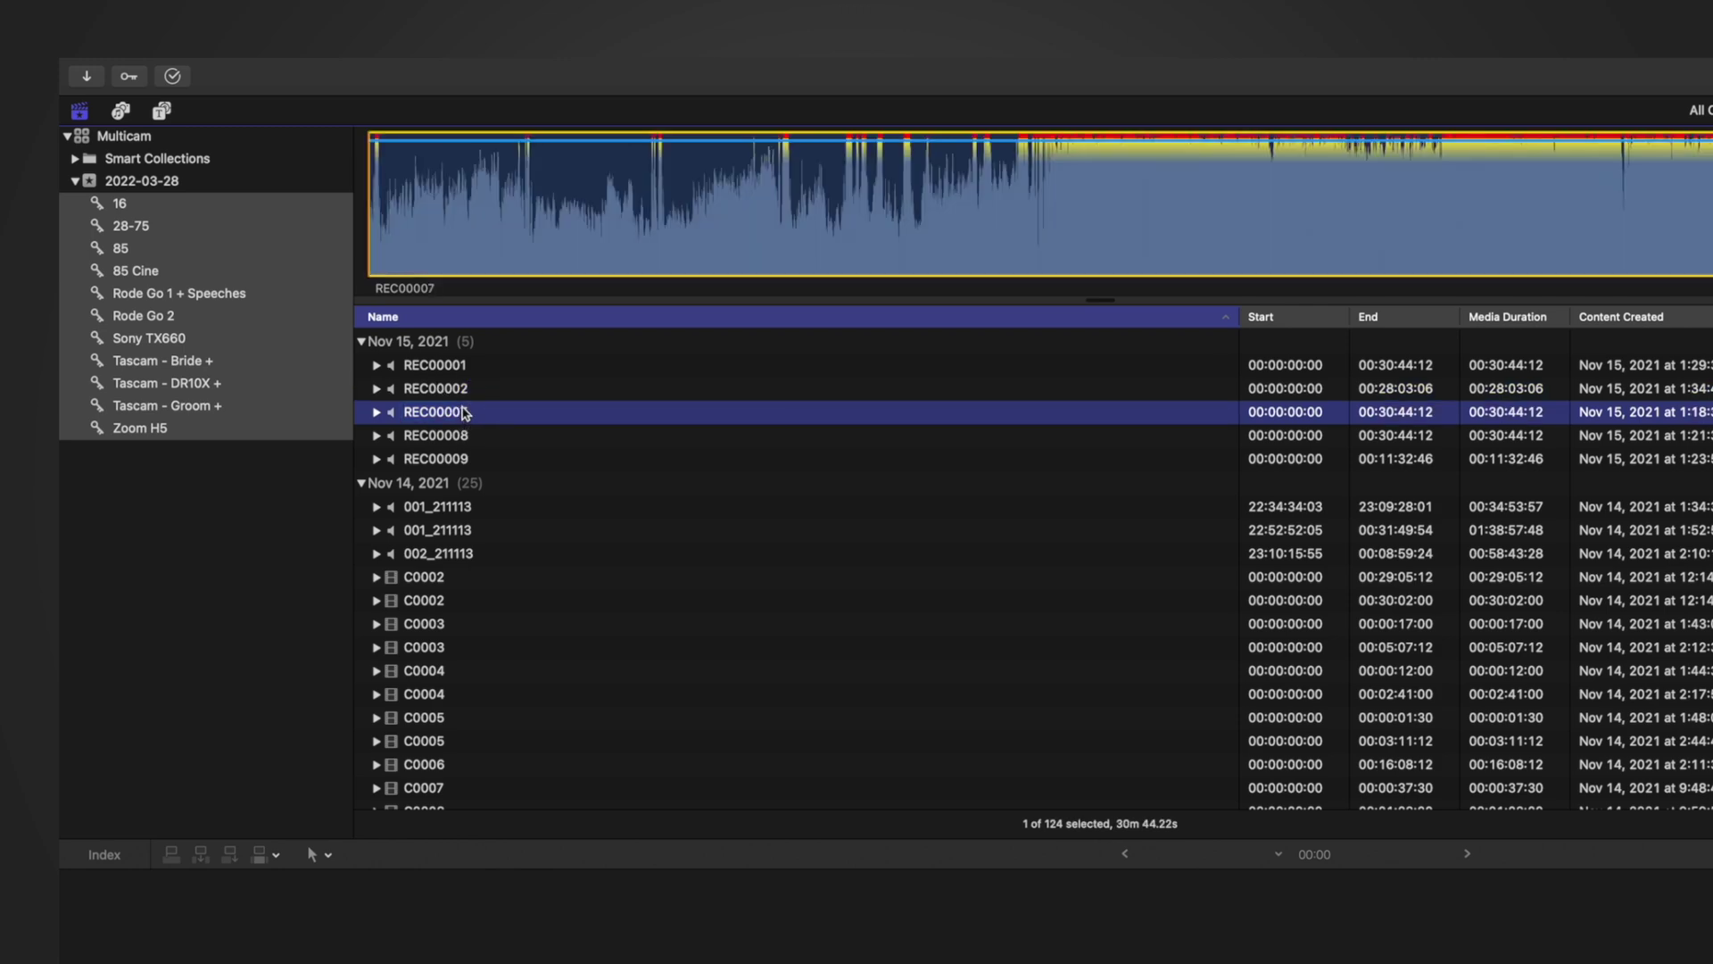
key("super+a")
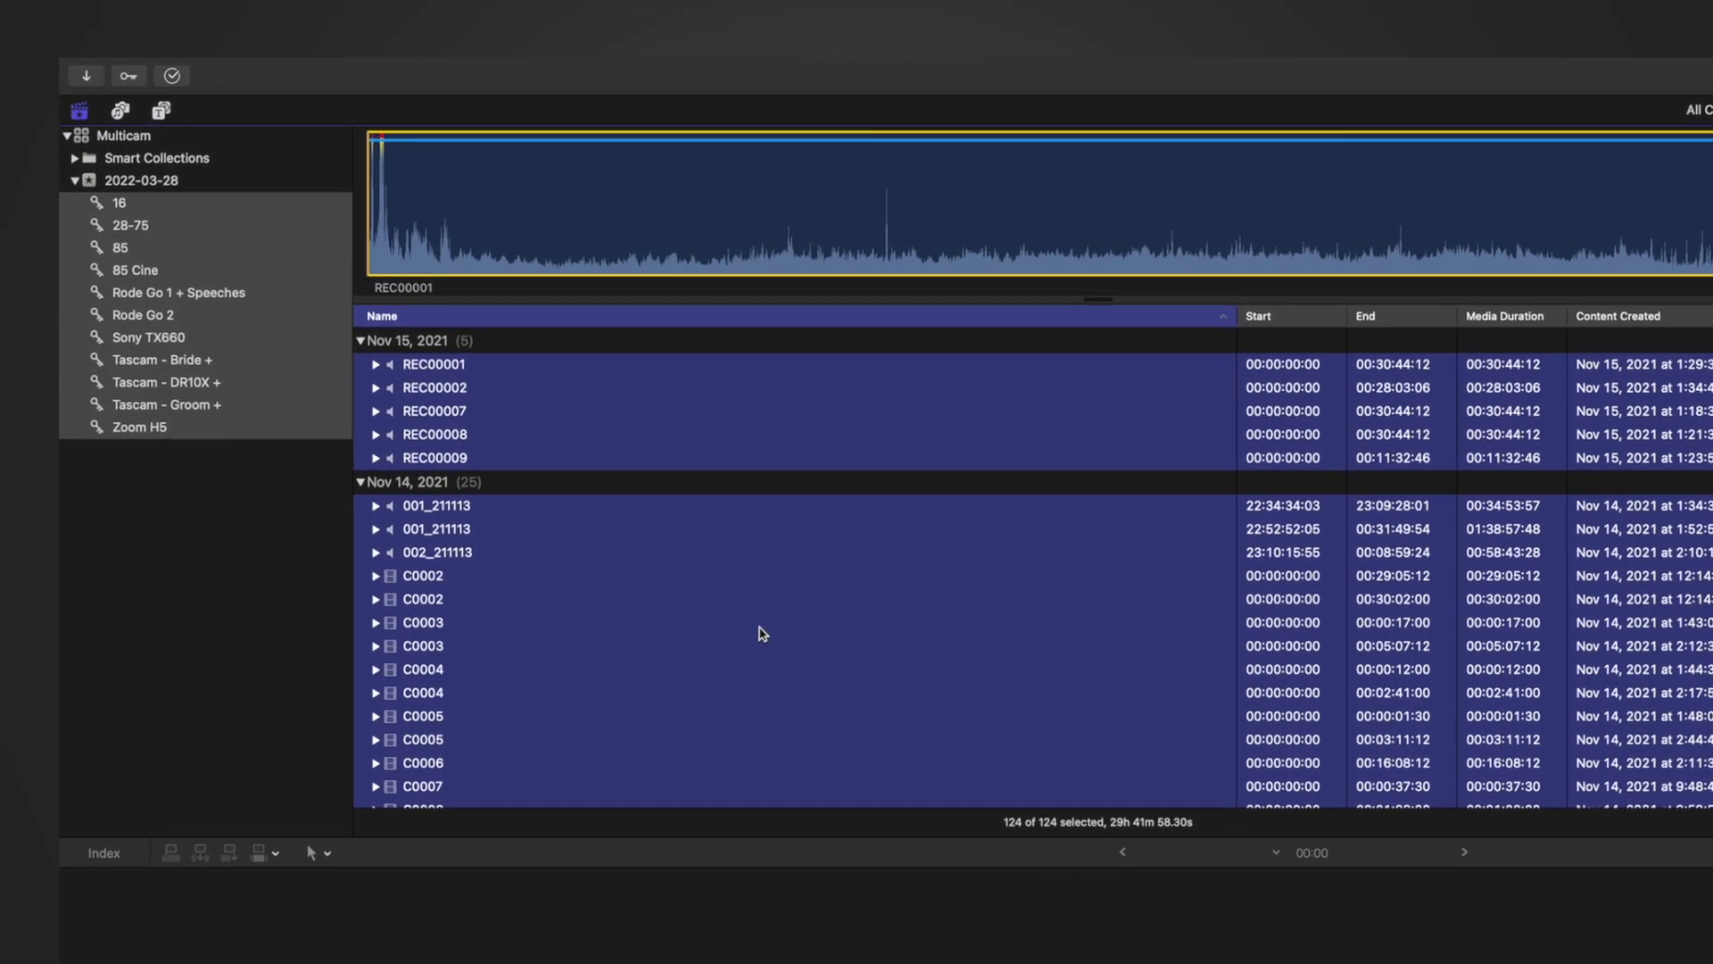
Create a multicam clip from the selected clips in event 2022-03-28, assembling angles by Camera Angle, with audio synchronization and a 23.98p rate
right_click(456, 376)
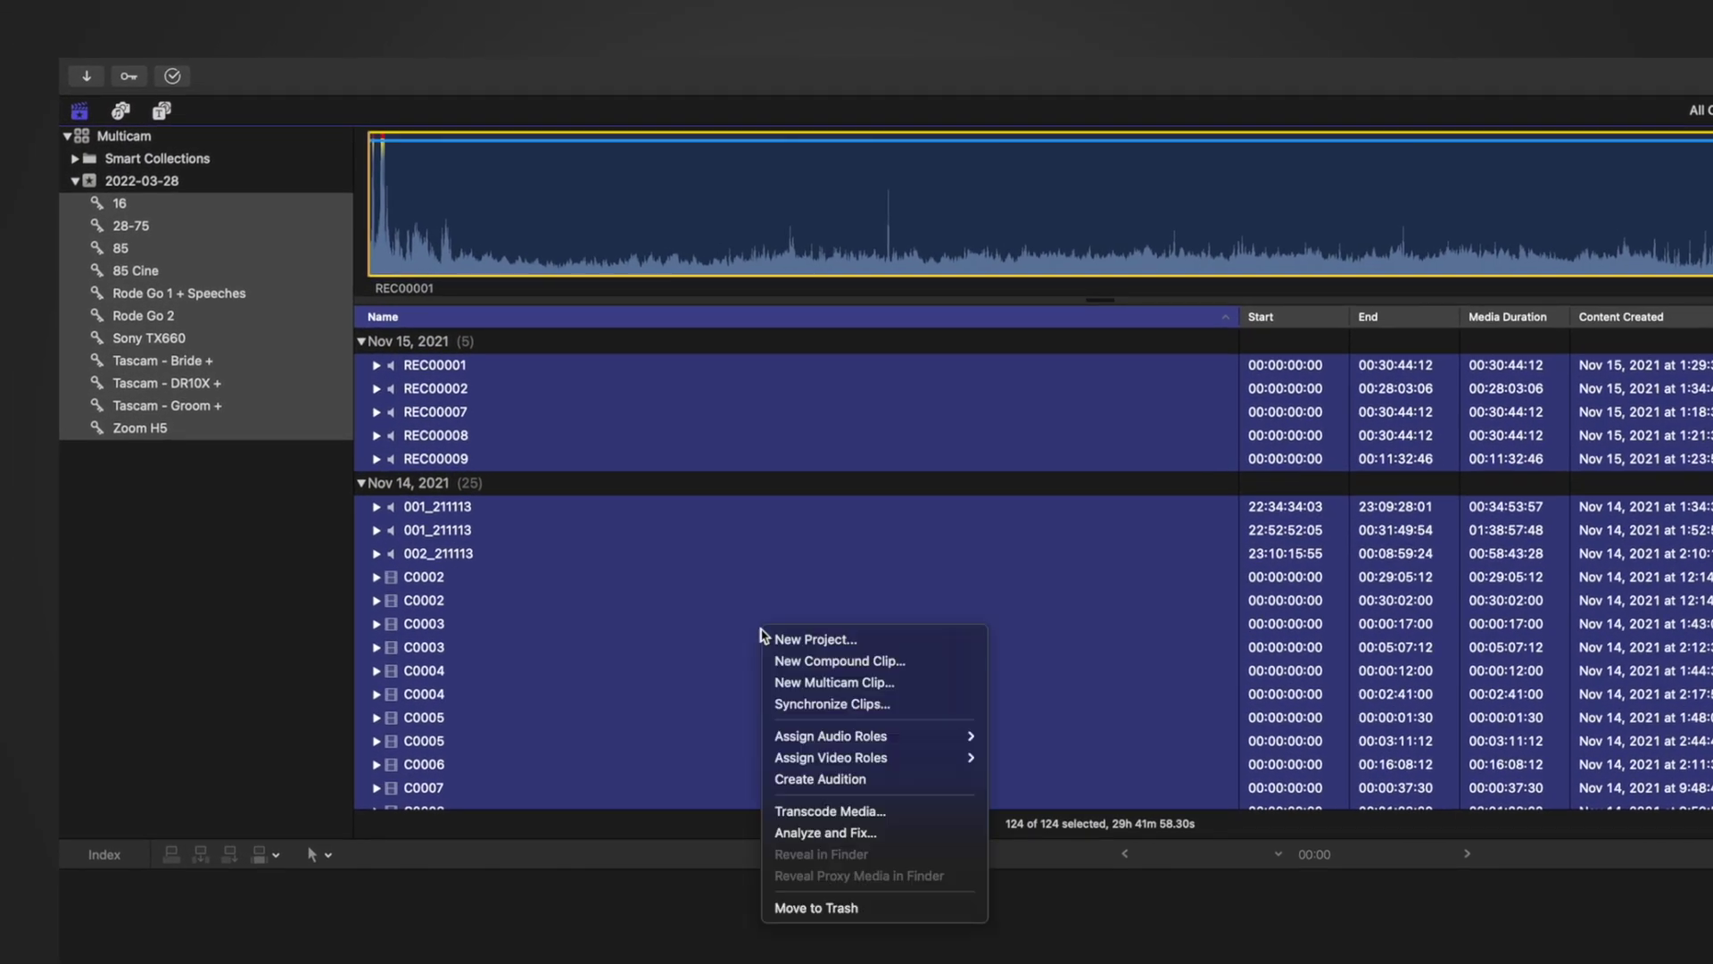
left_click(863, 684)
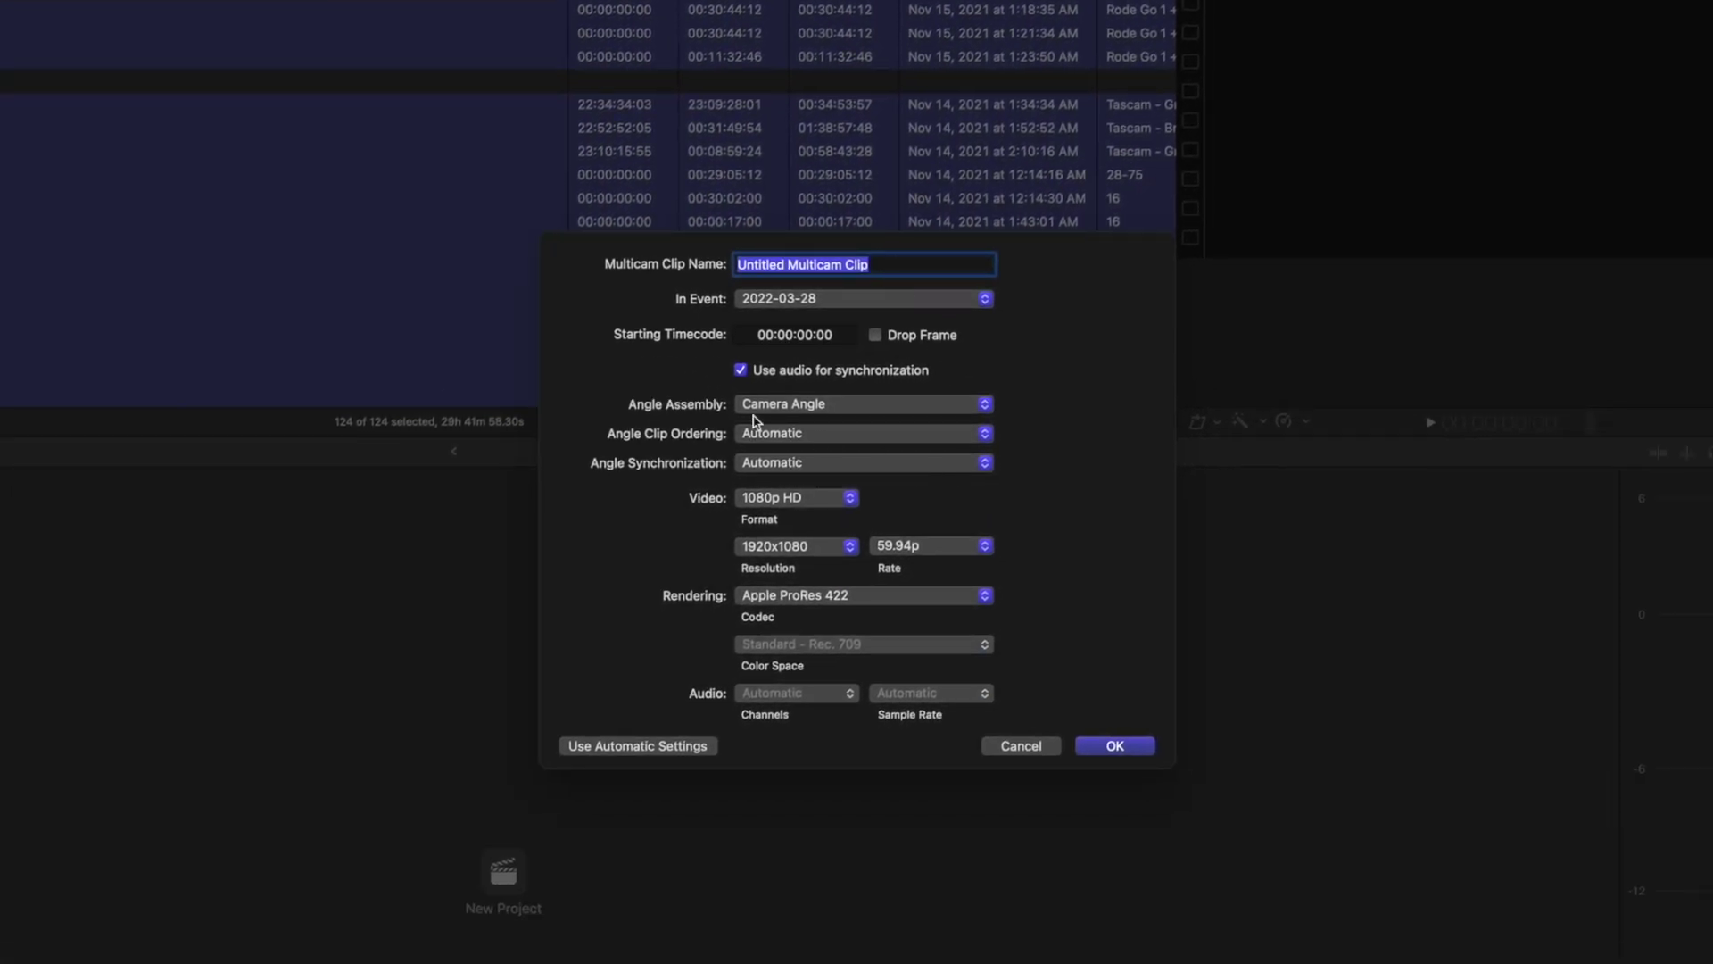
left_click(867, 405)
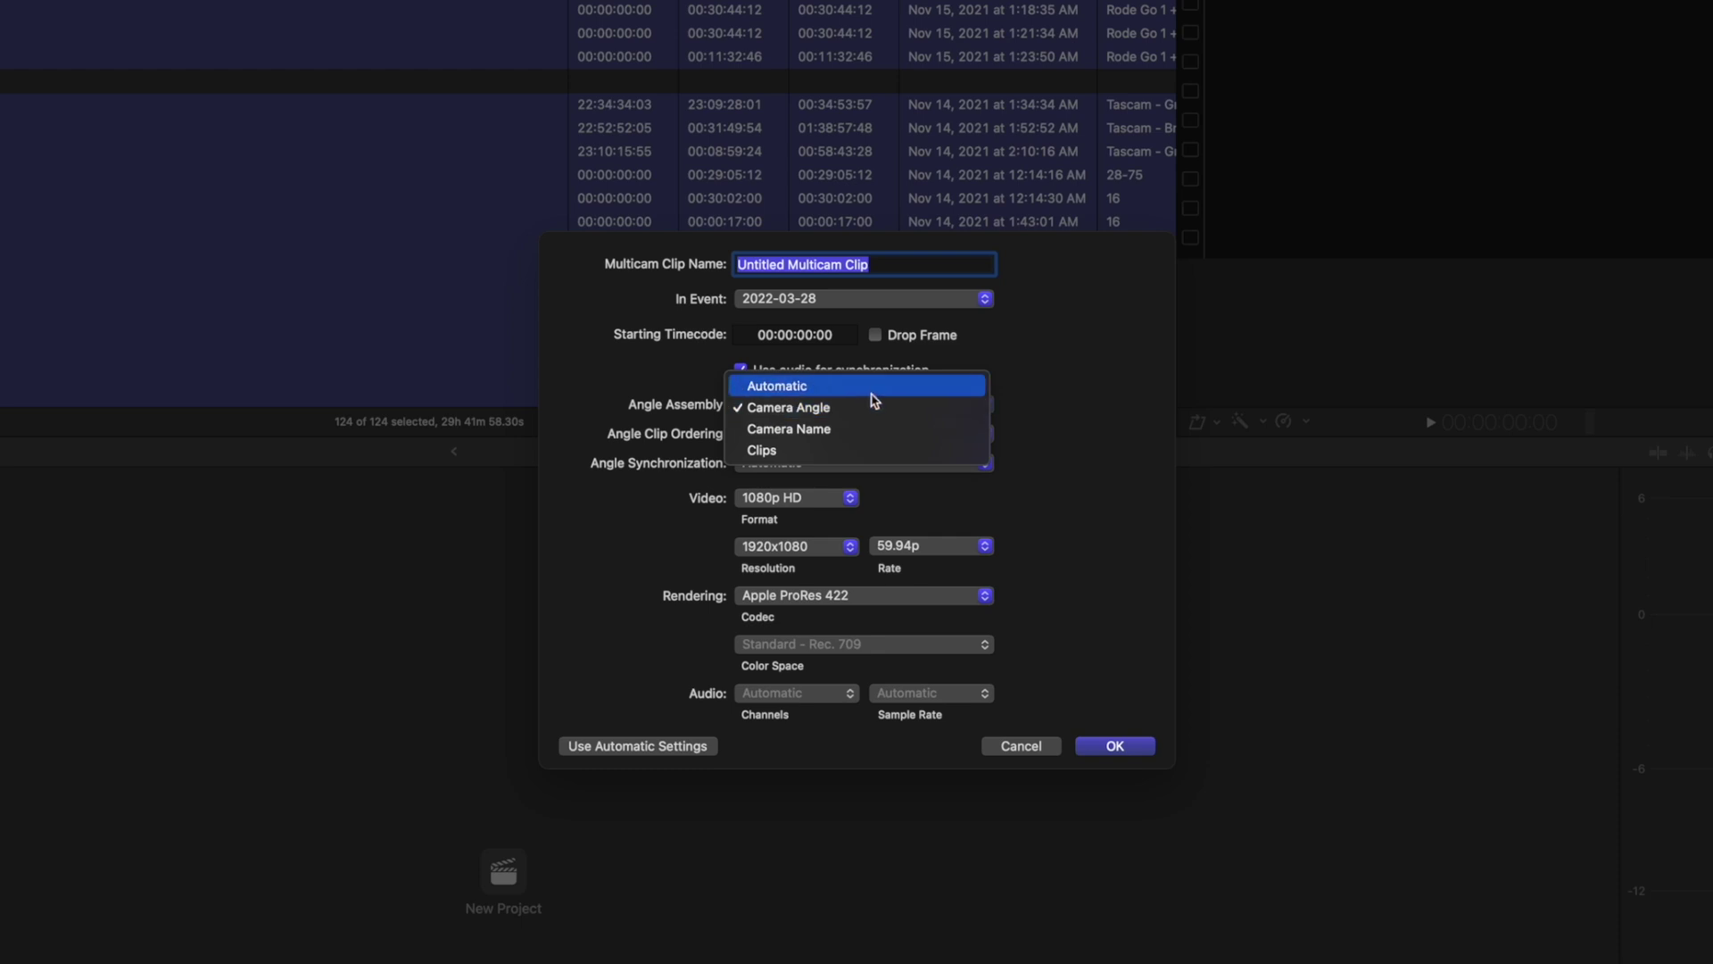
left_click(872, 394)
left_click(872, 405)
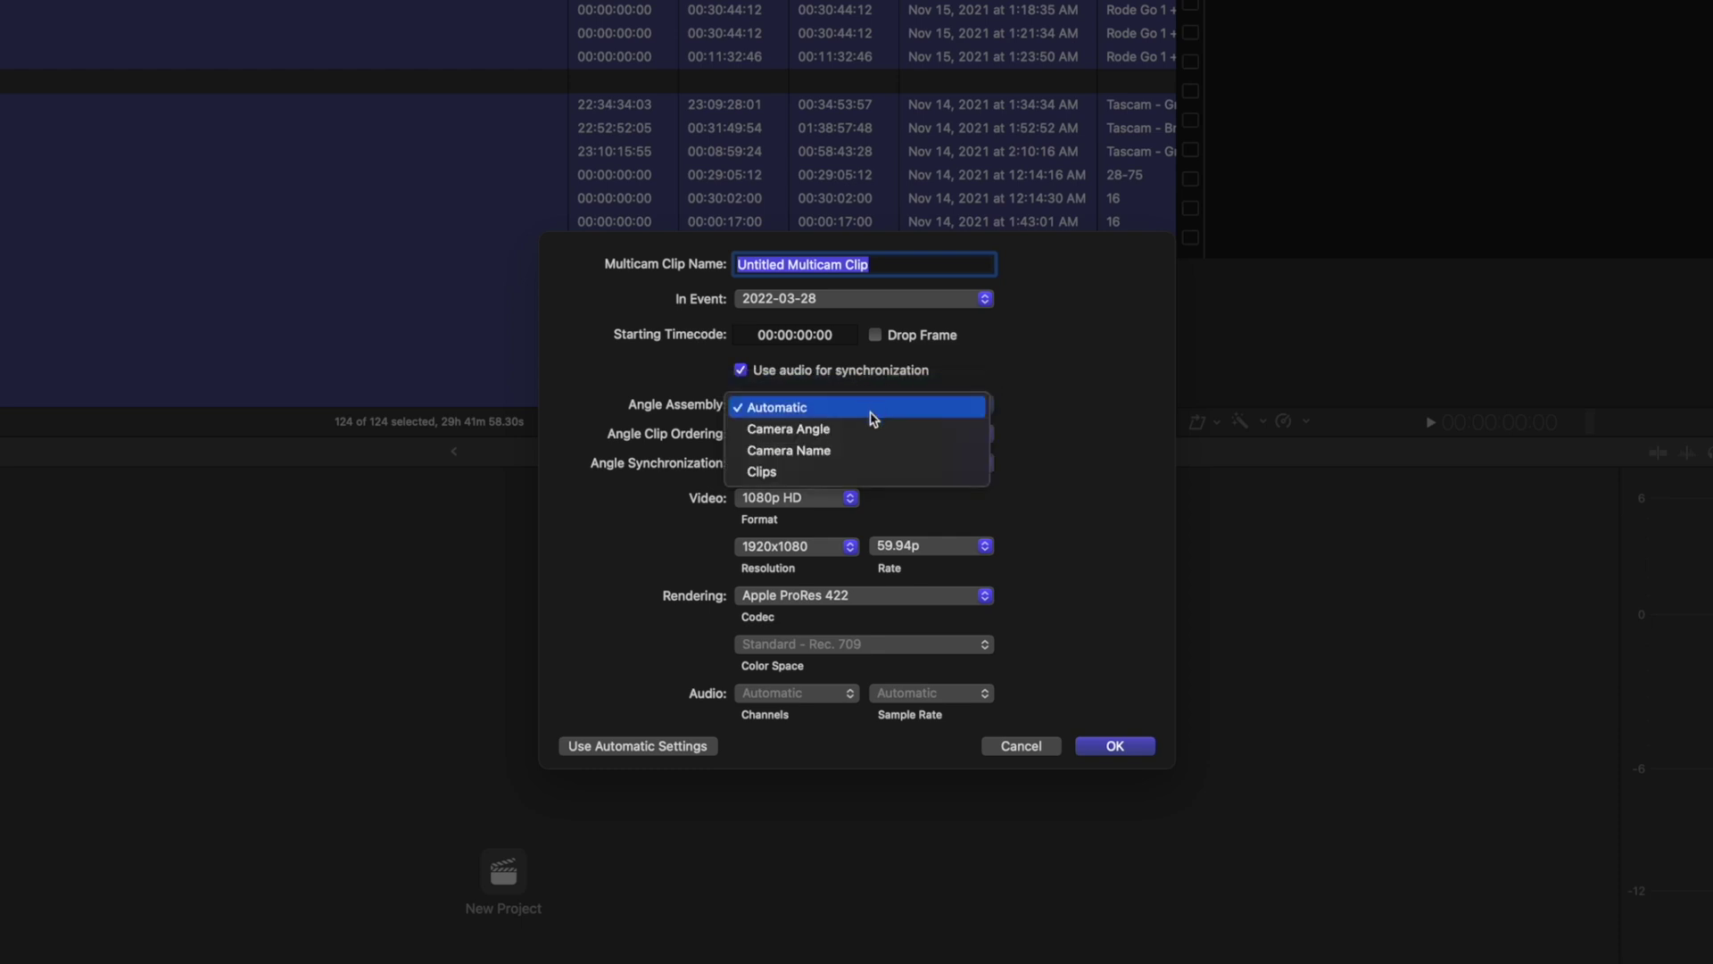
left_click(852, 432)
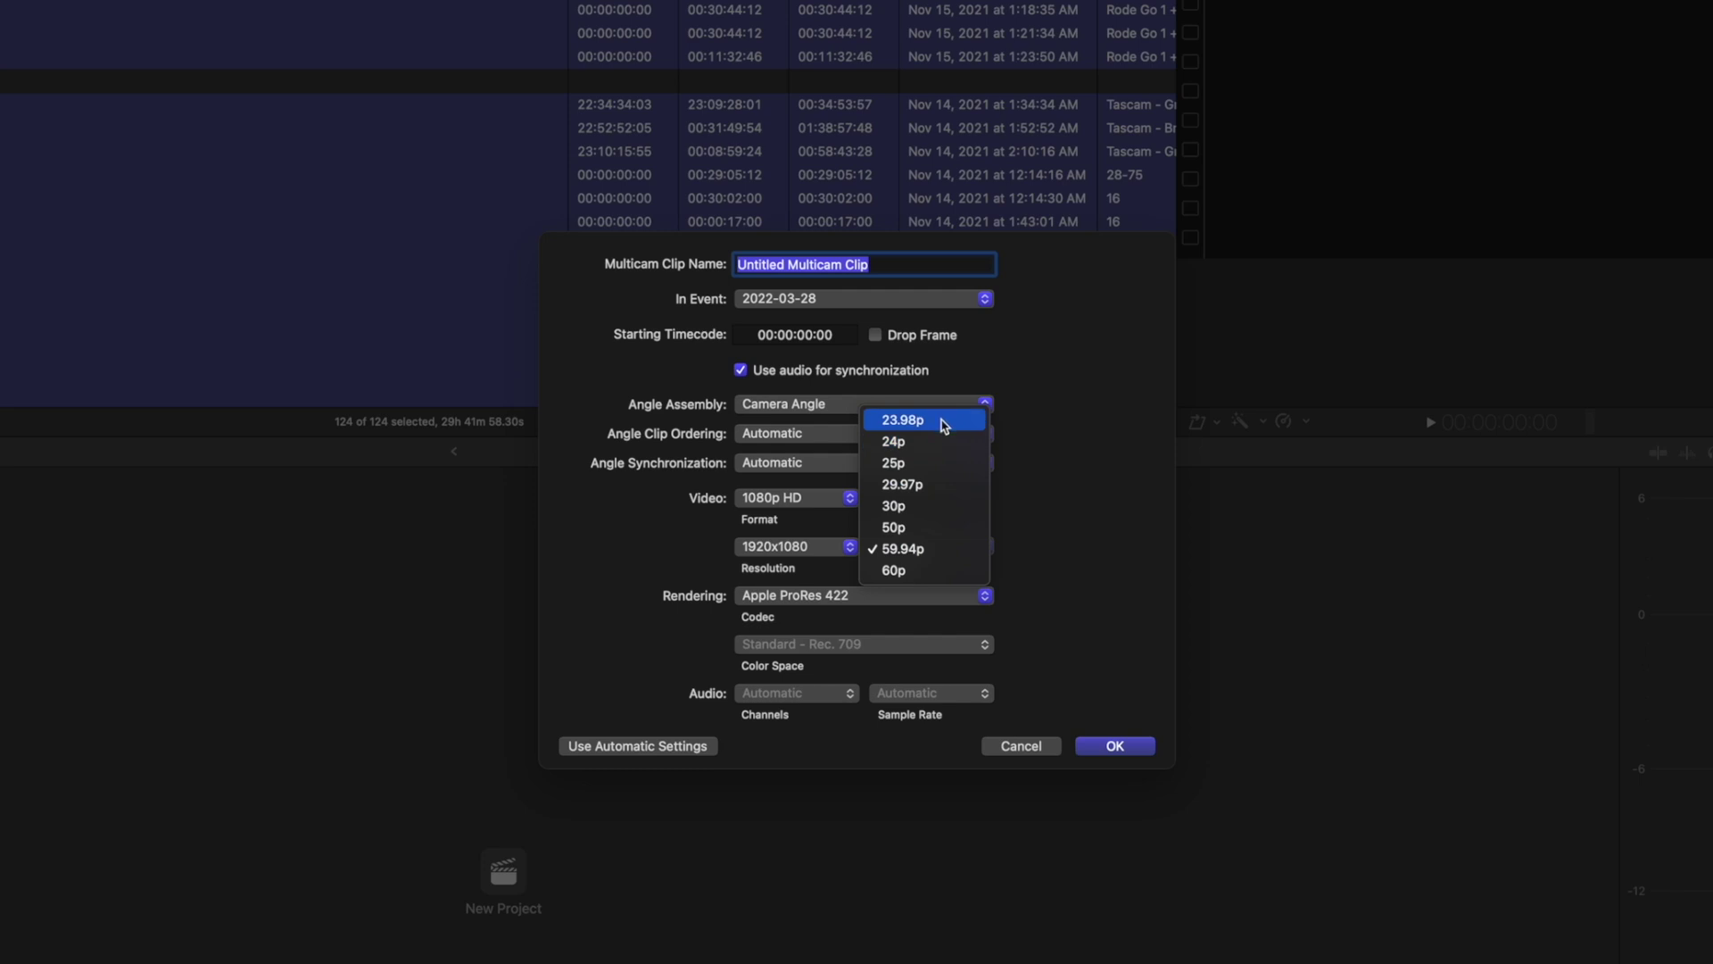
left_click(944, 426)
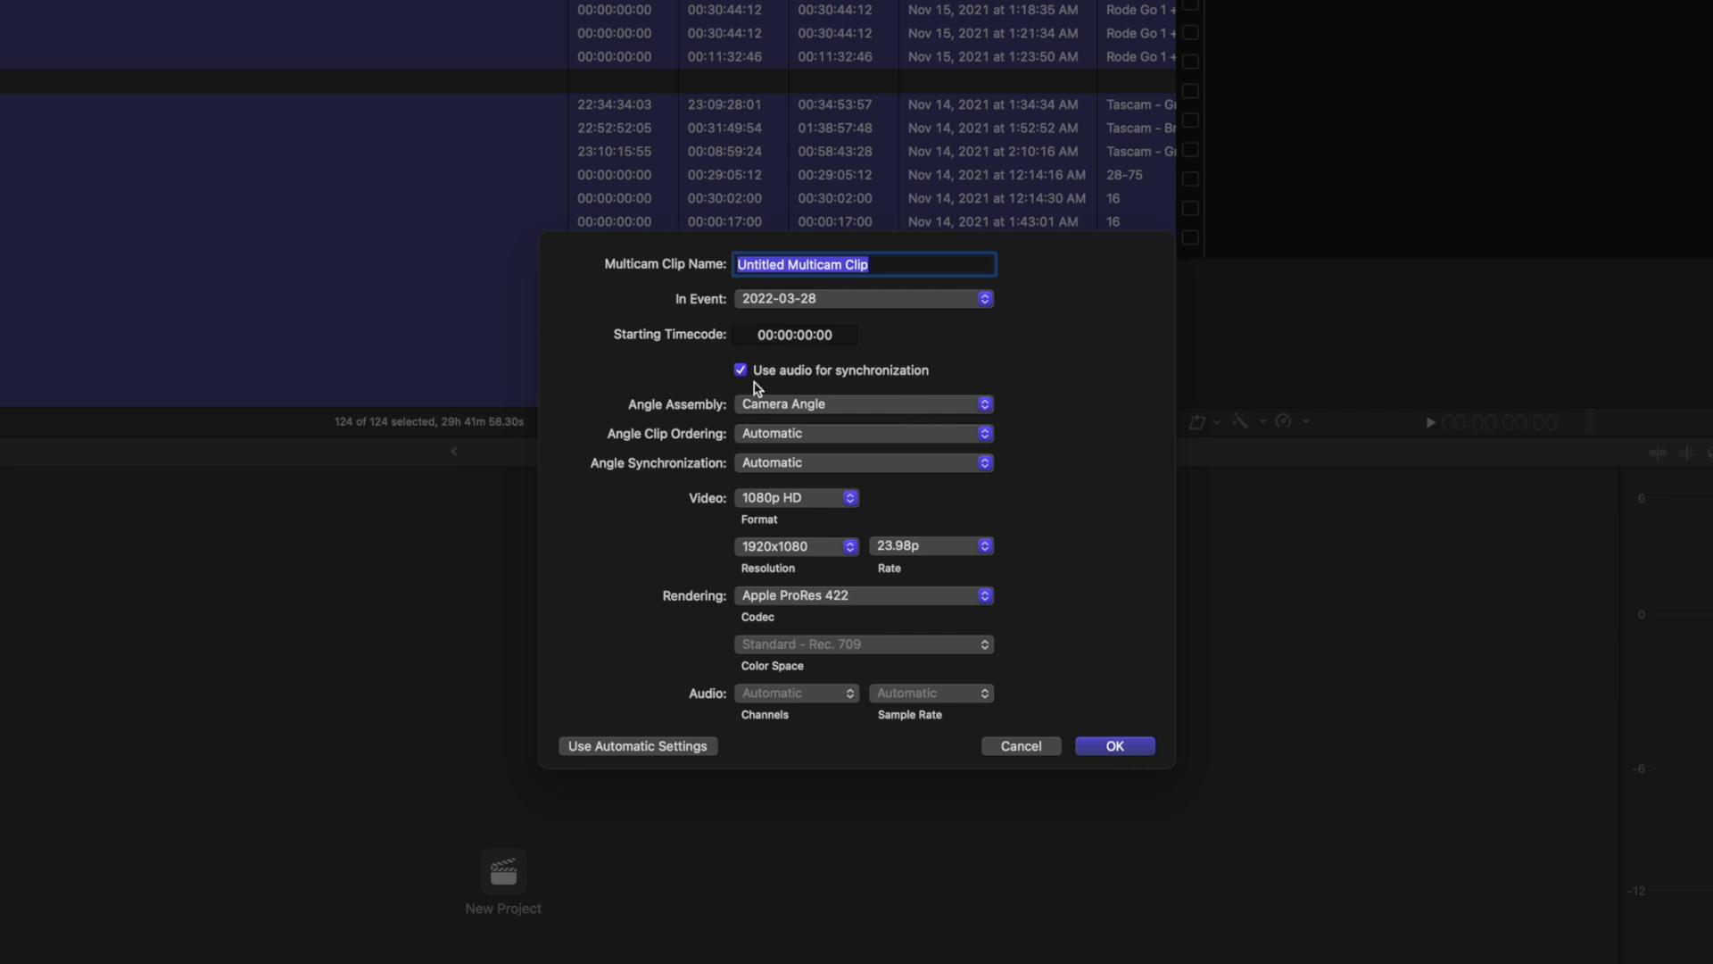
left_click(1145, 752)
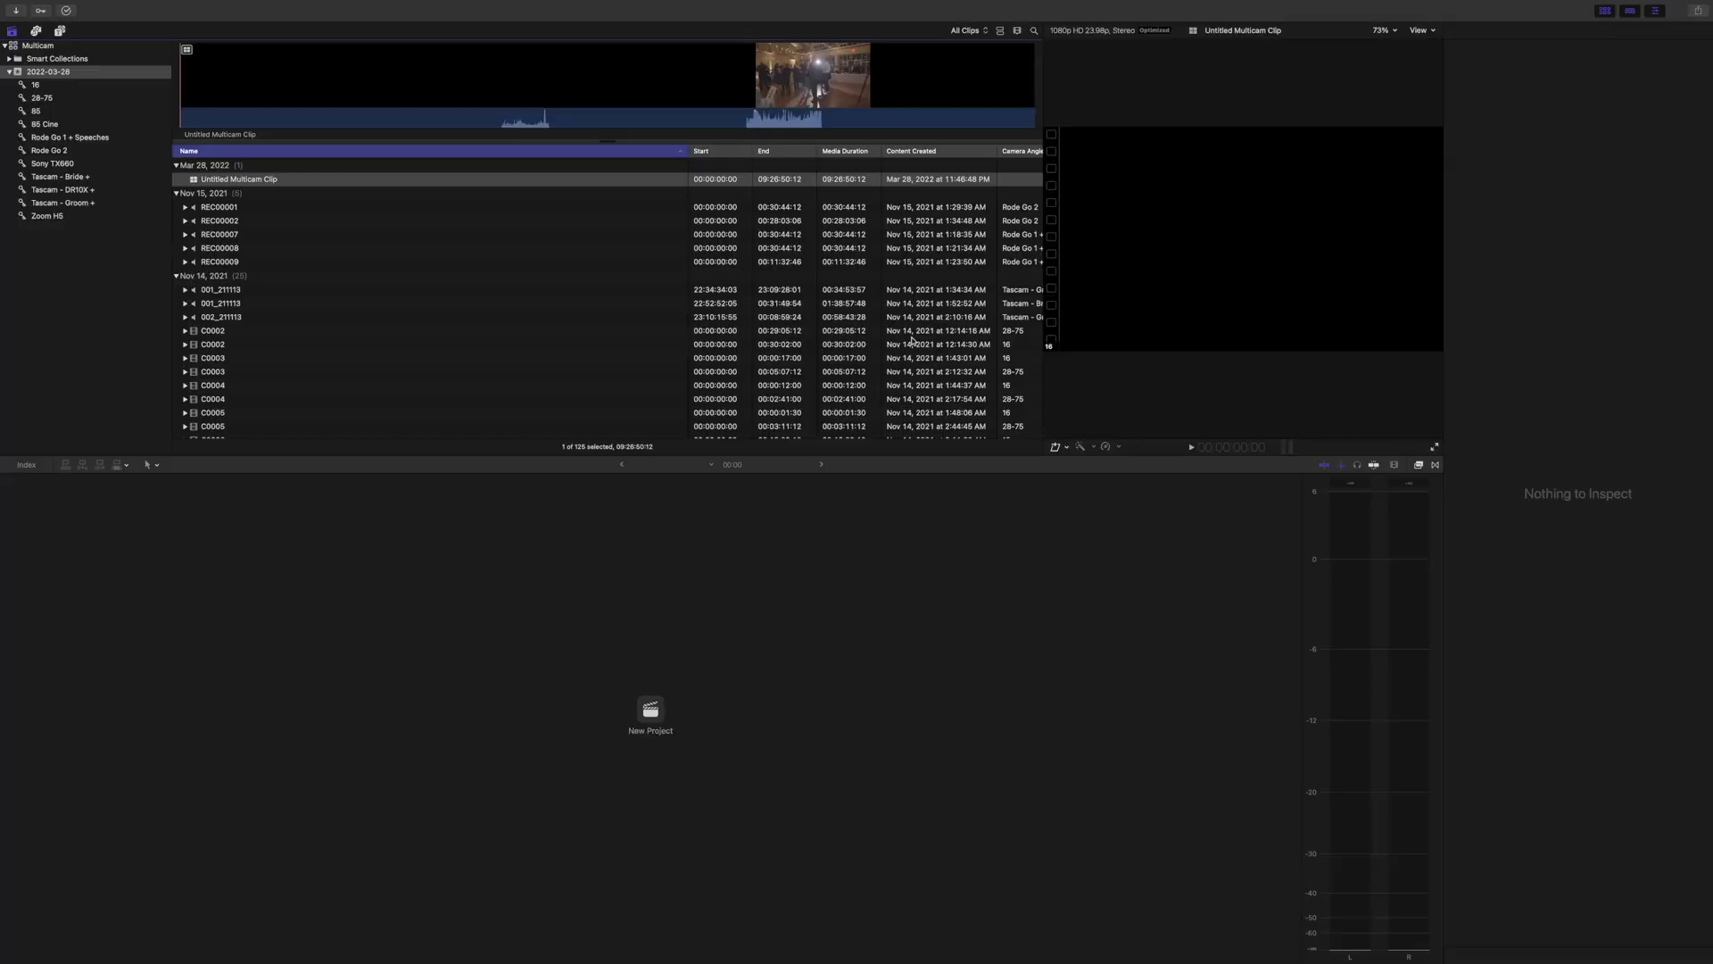
Open the new multicam clip in the angle editor and examine the C0001 clips lined up across the camera angles
double_click(625, 106)
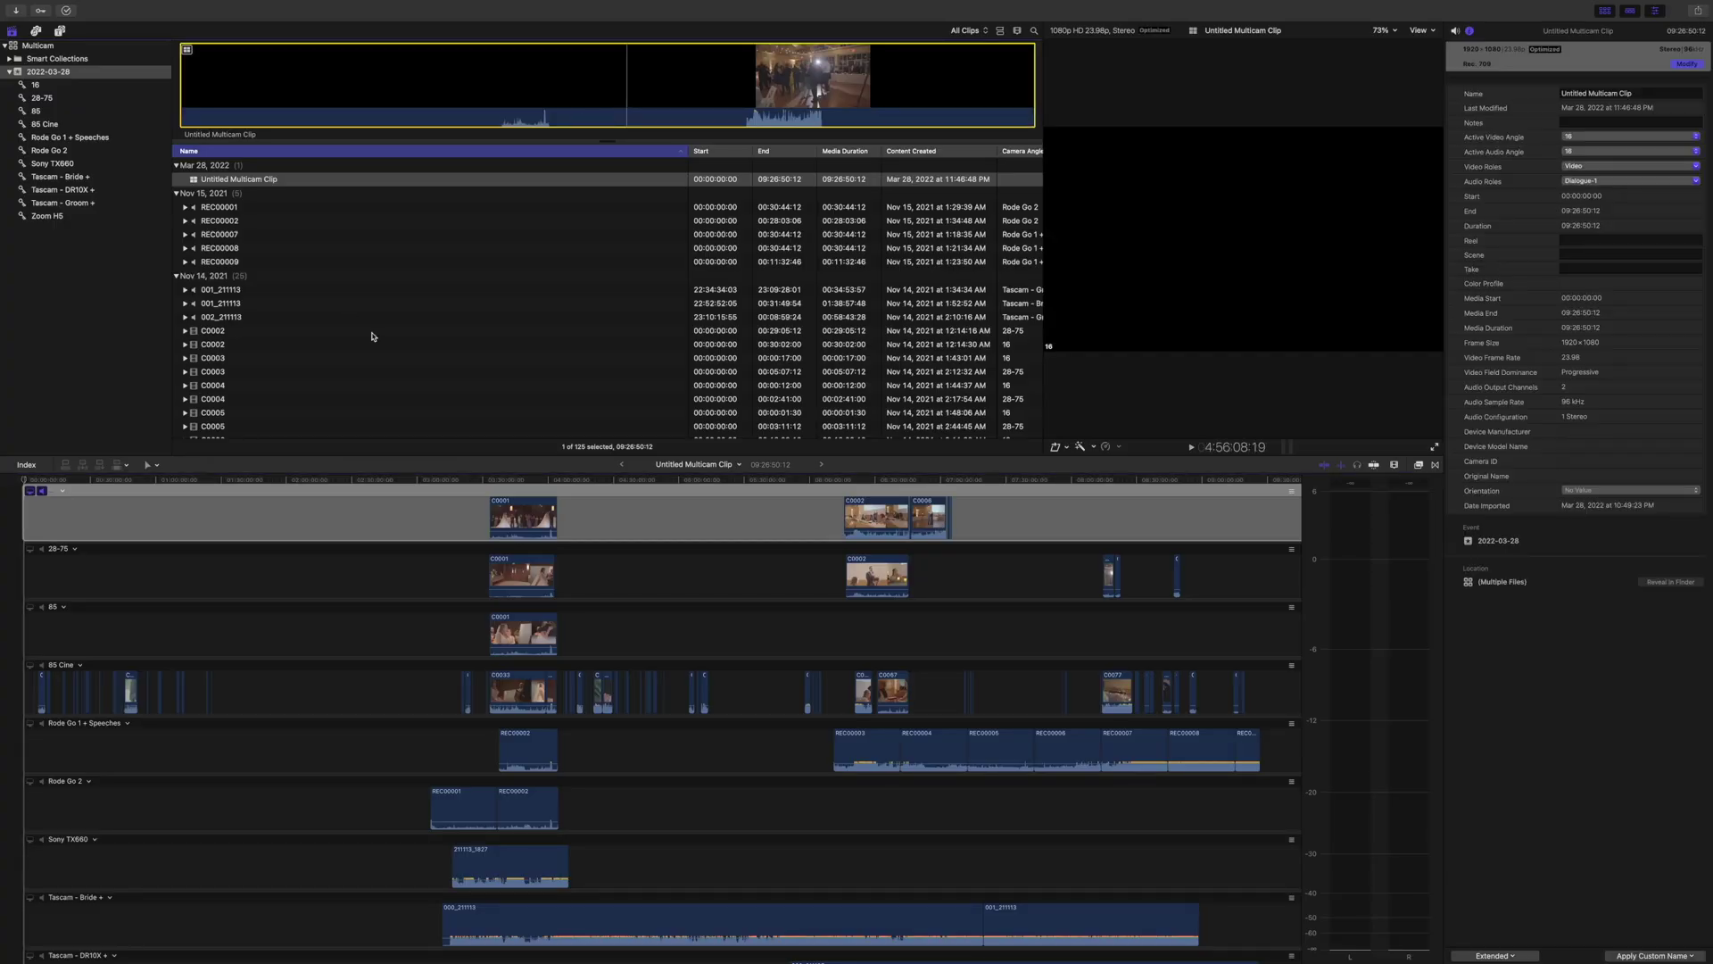
left_click(513, 500)
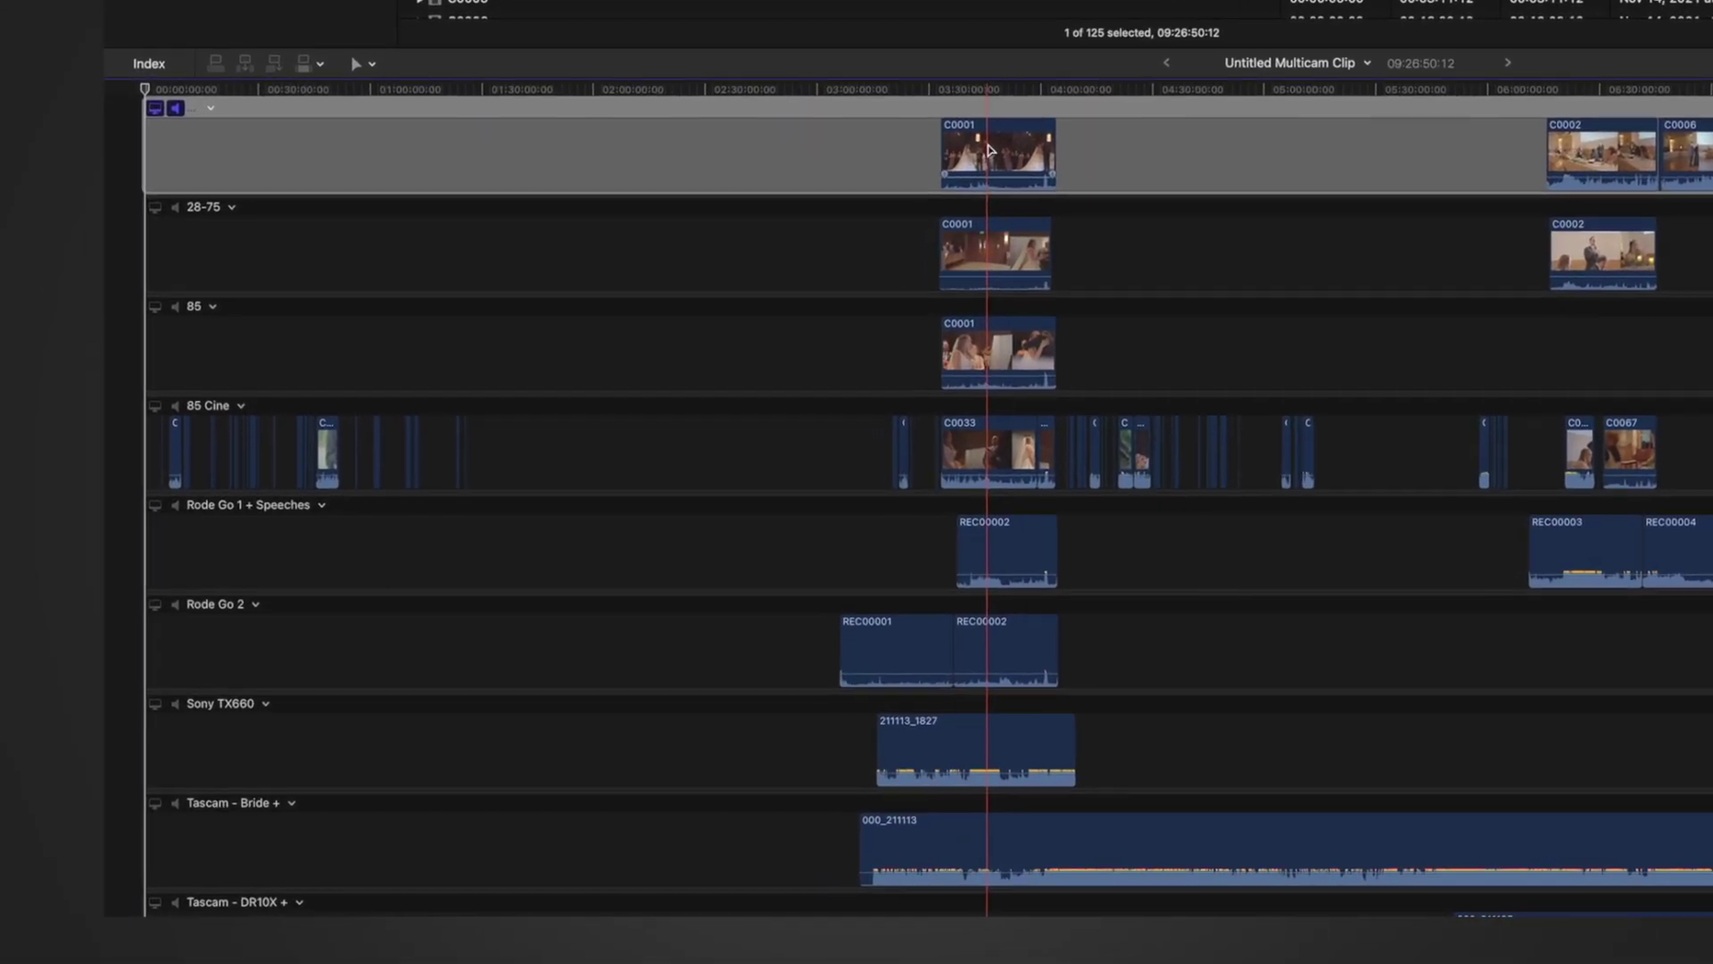
left_click(168, 177)
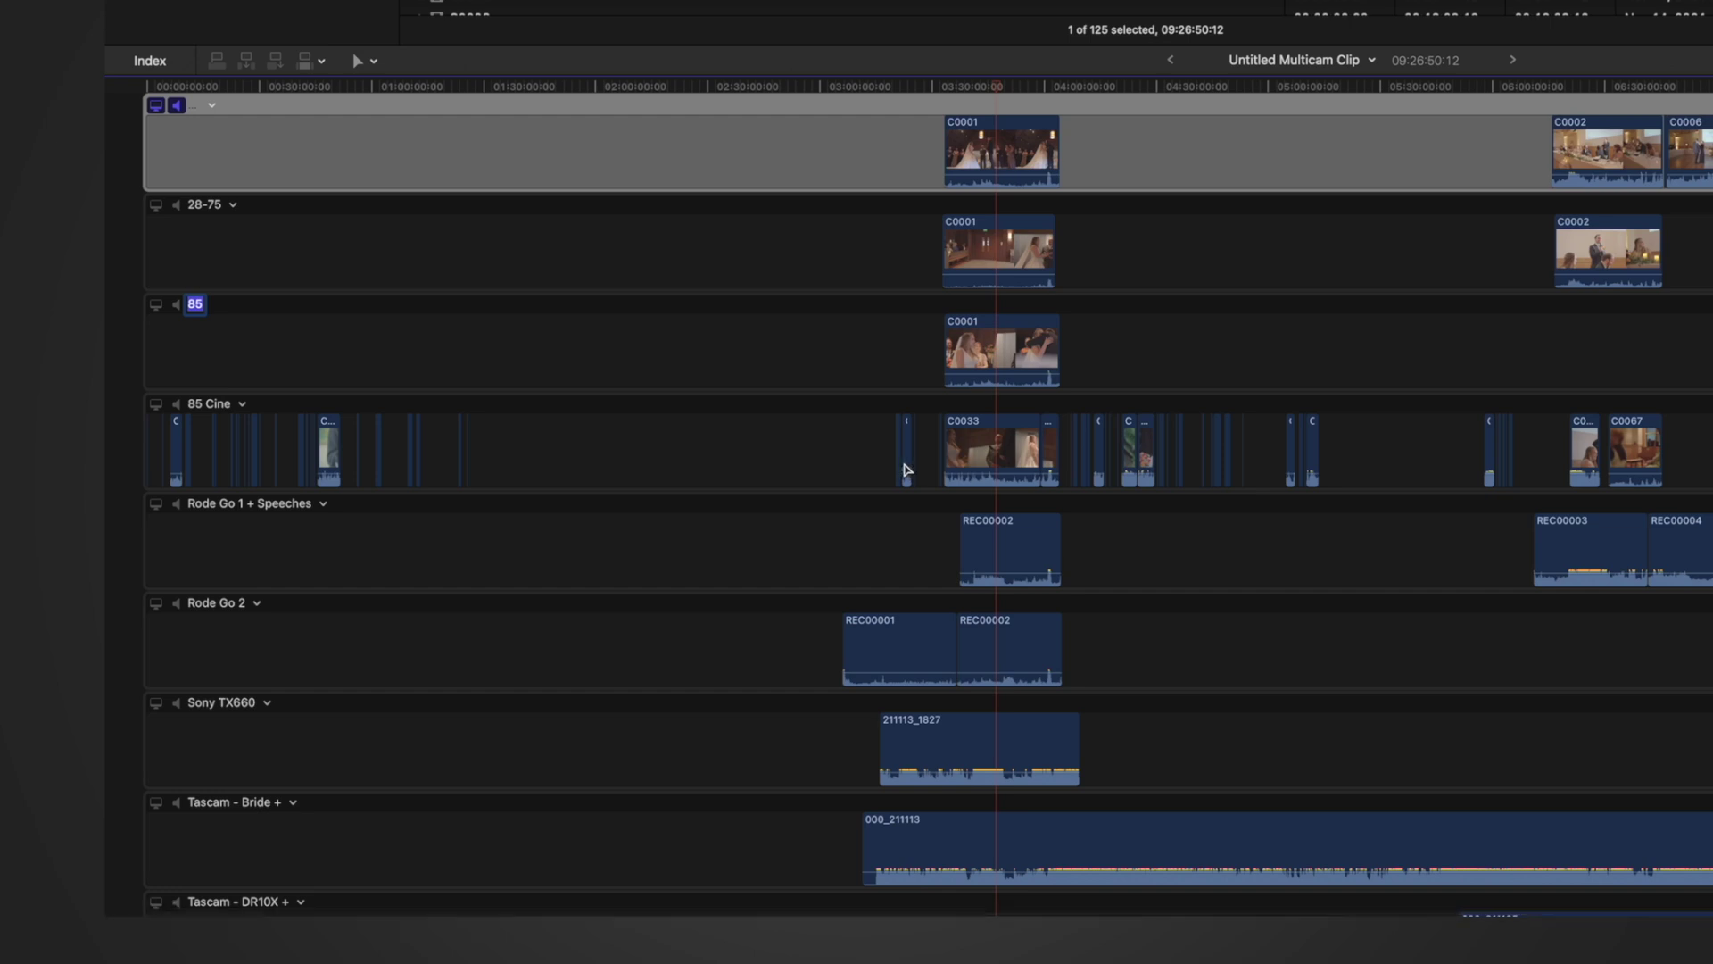
Examine how 85 Cine clips C0028 and C0029 line up with the audio recordings around 03:22:00, monitoring the 85 Cine angle
key("super+equal")
key("super+equal")
key("super+equal")
key("super+equal")
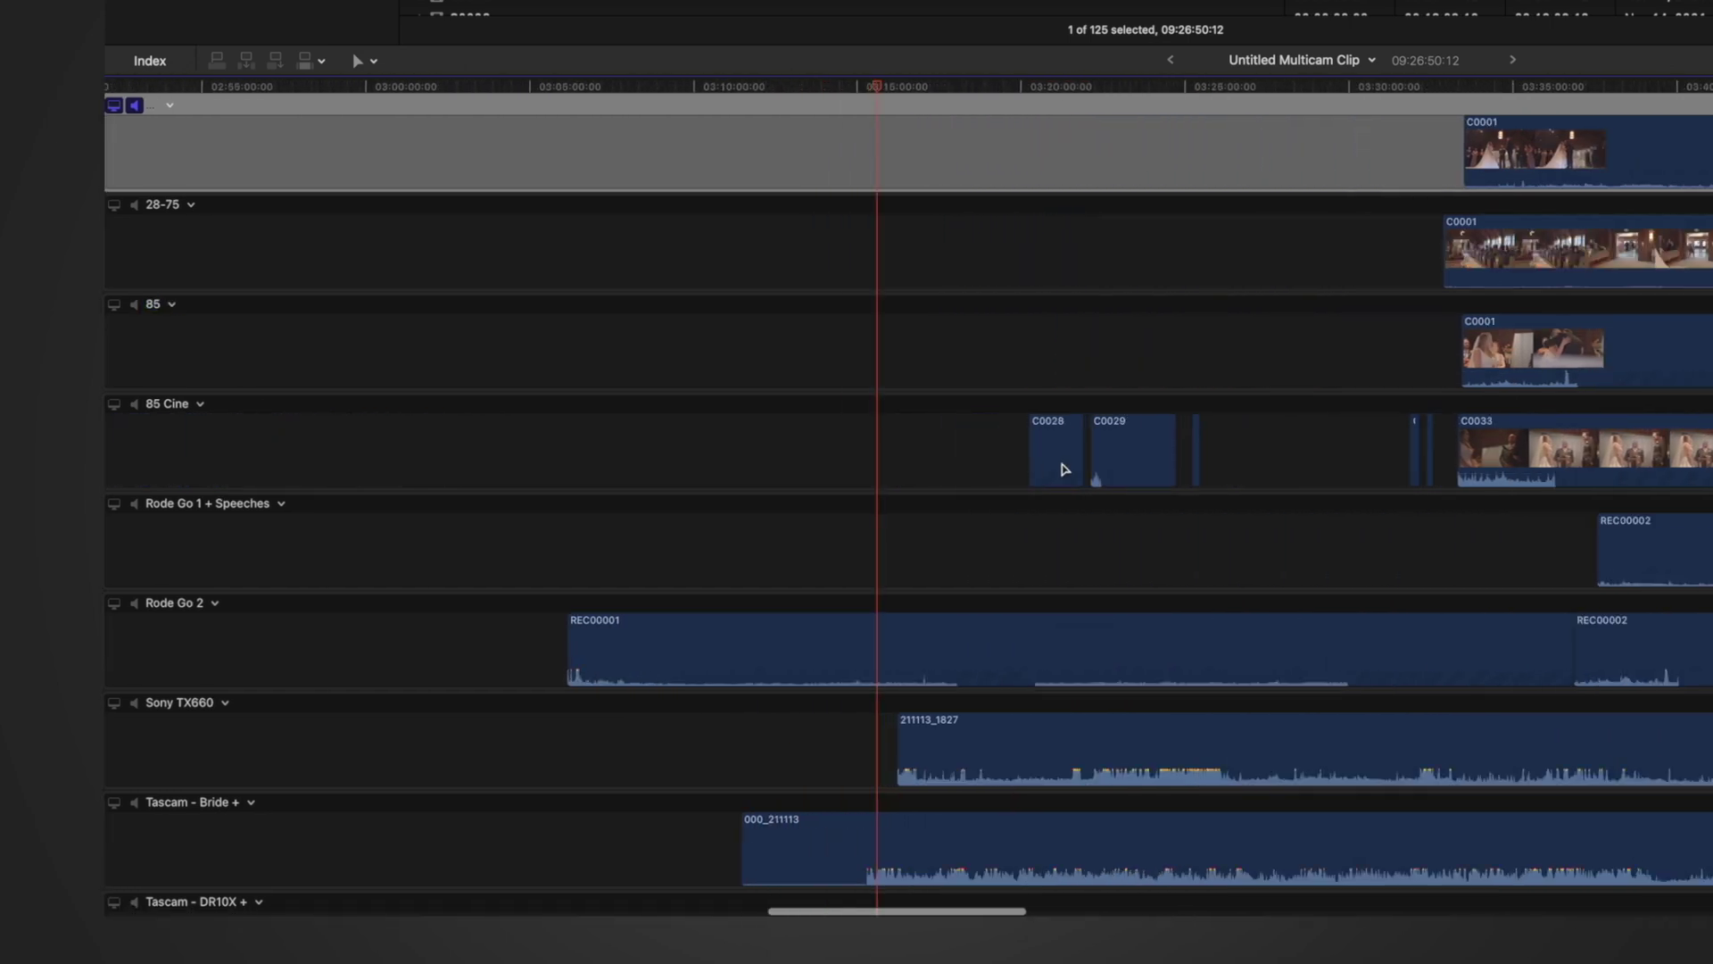
scroll(1131, 465, "right", 3)
left_click(1093, 86)
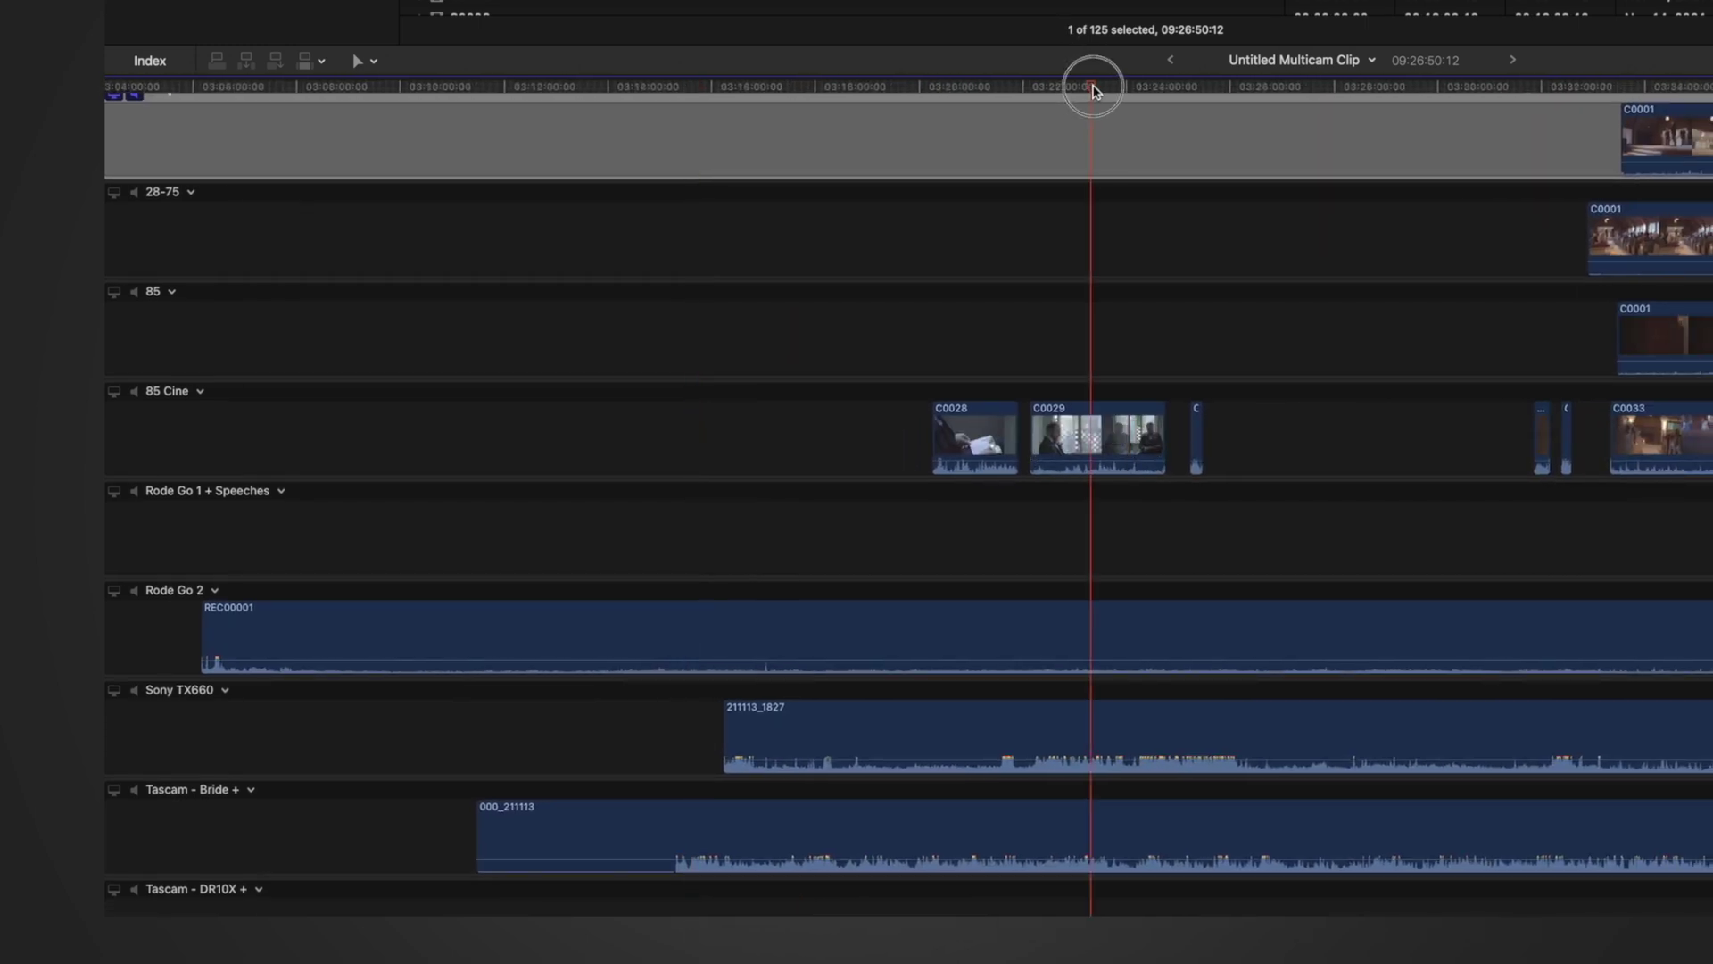
scroll(1089, 145, "down", 3)
scroll(1089, 146, "right", 10)
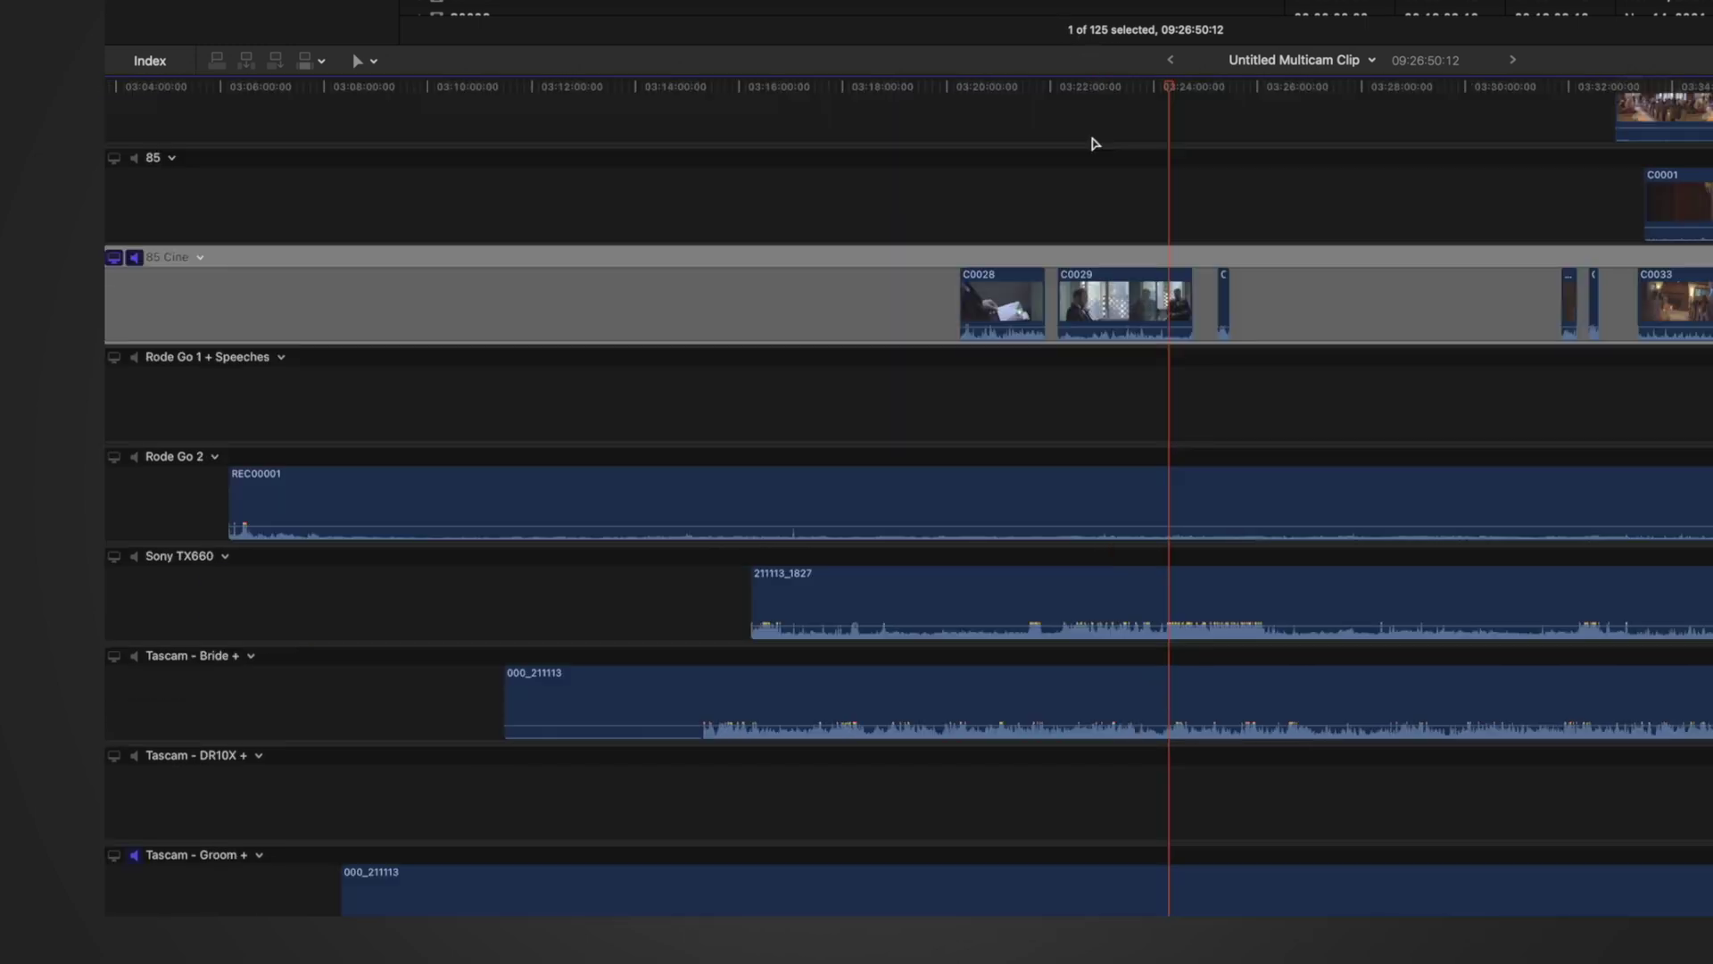
Play the multicam clip from about 06:25 and check how clip C0066 lines up with the audio recordings
key("super+minus")
key("super+minus")
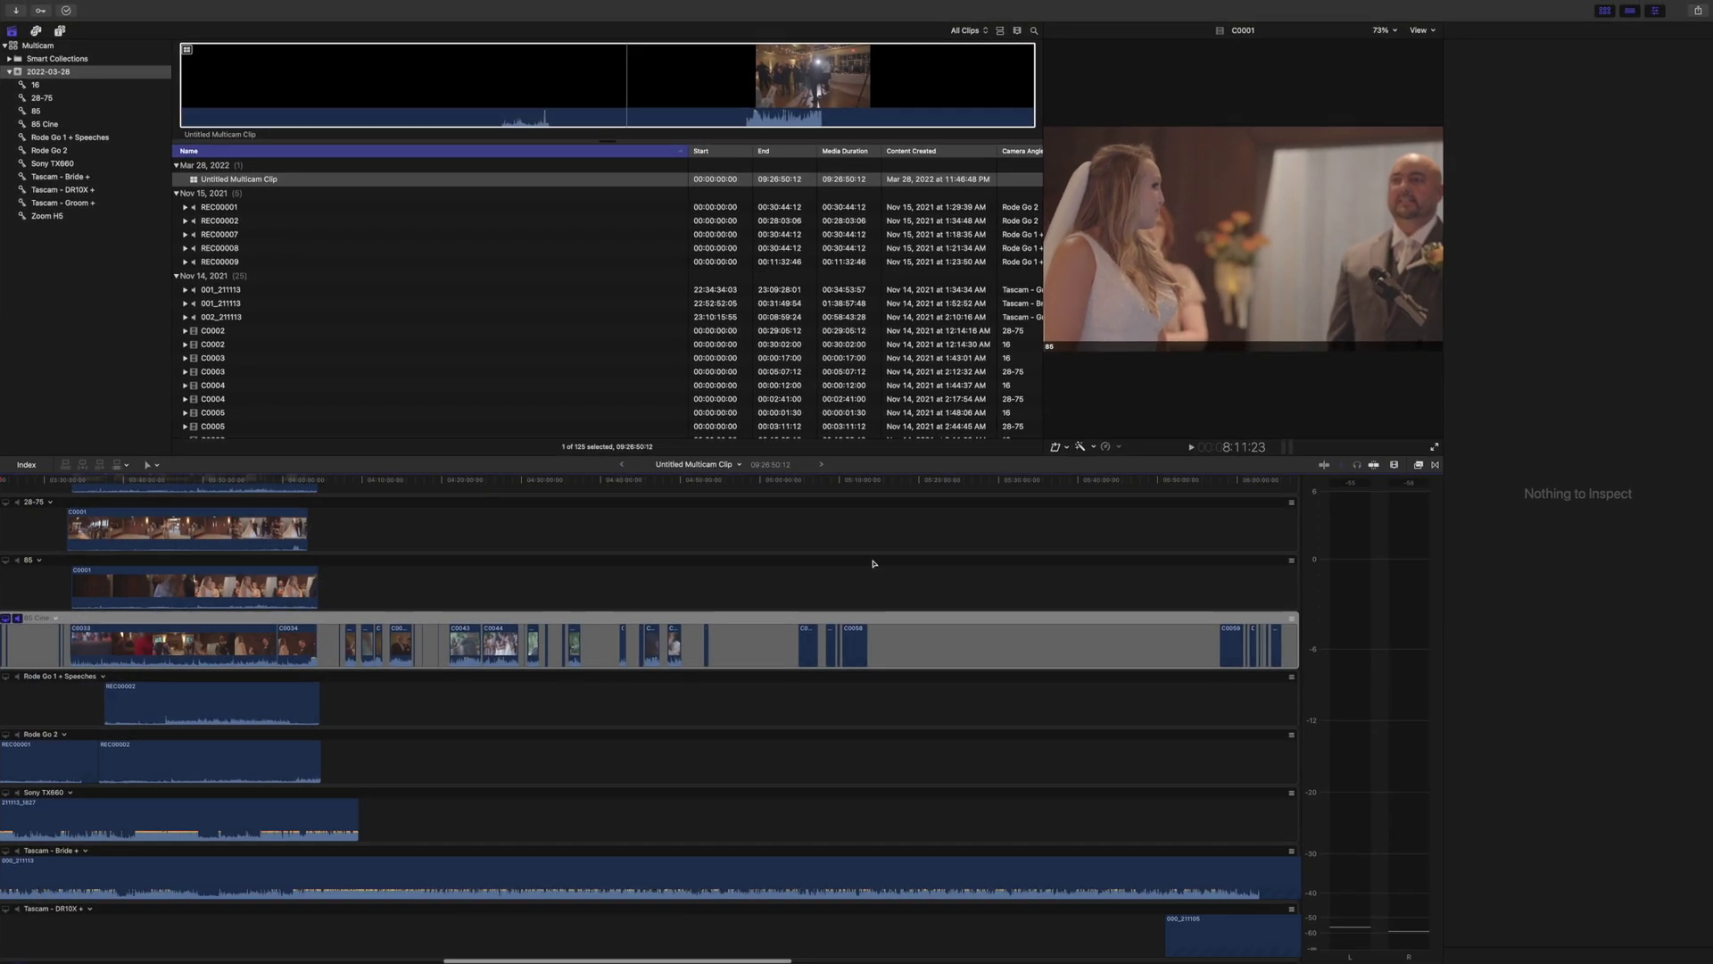
key("super+minus")
key("super+minus")
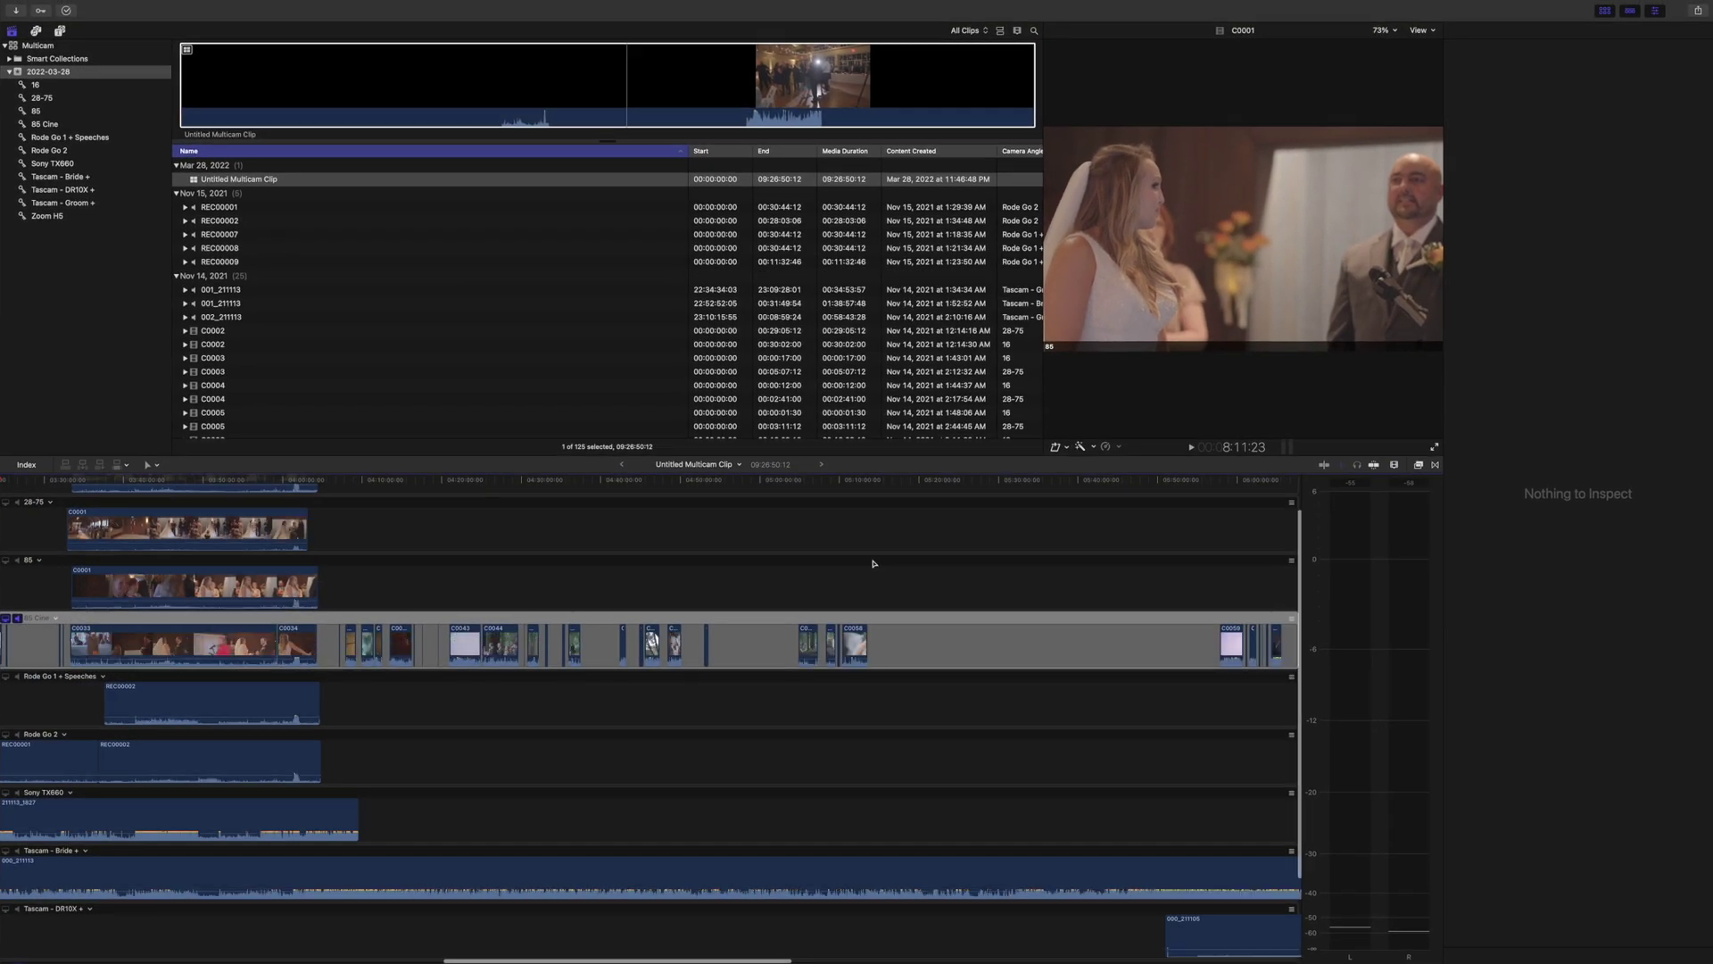
scroll(873, 562, "right", 10)
scroll(873, 563, "up", 2)
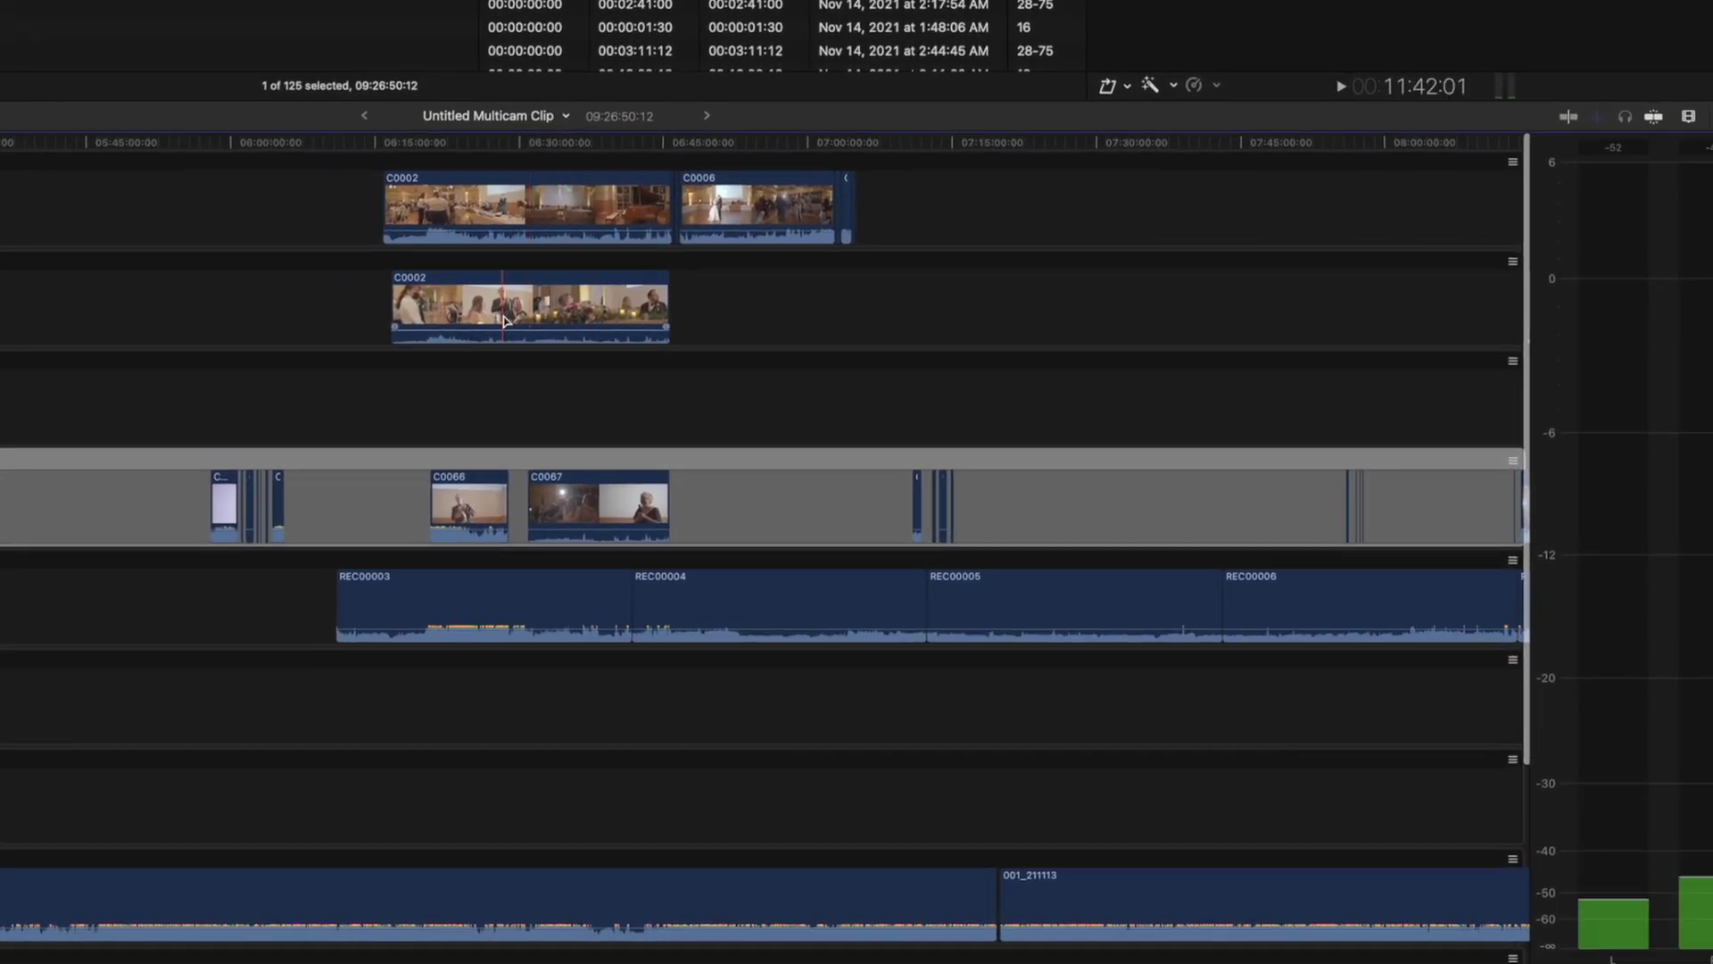
left_click(459, 141)
key("space")
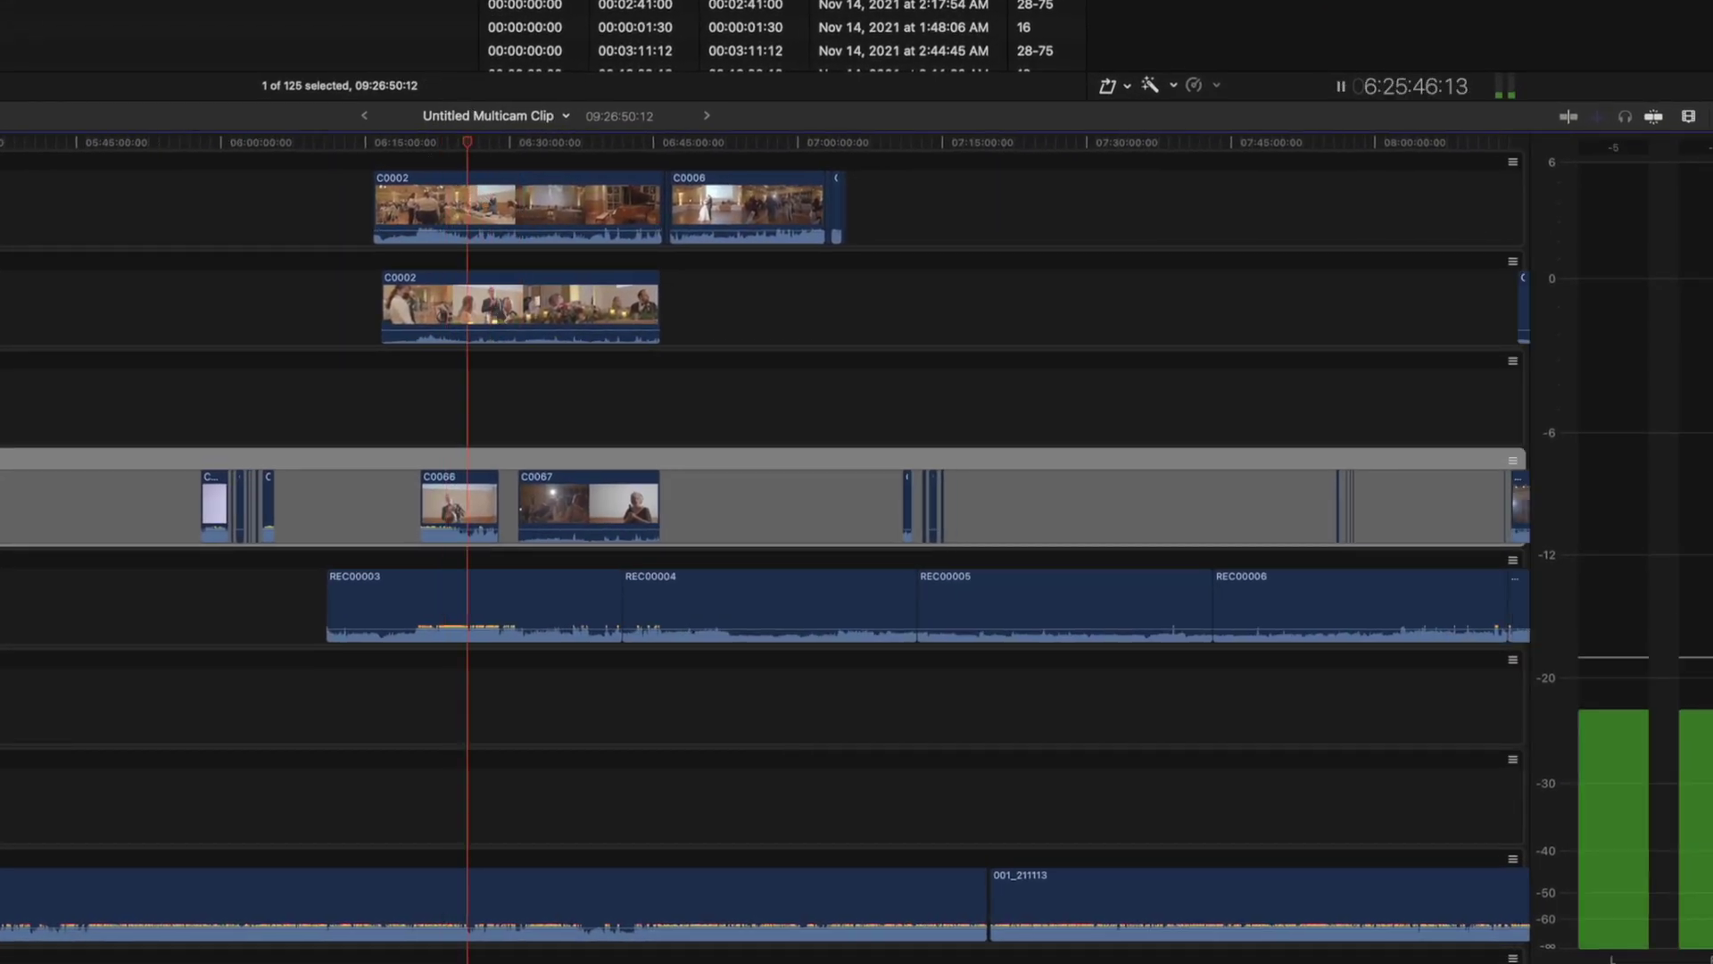
scroll(214, 562, "down", 5)
scroll(215, 562, "left", 2)
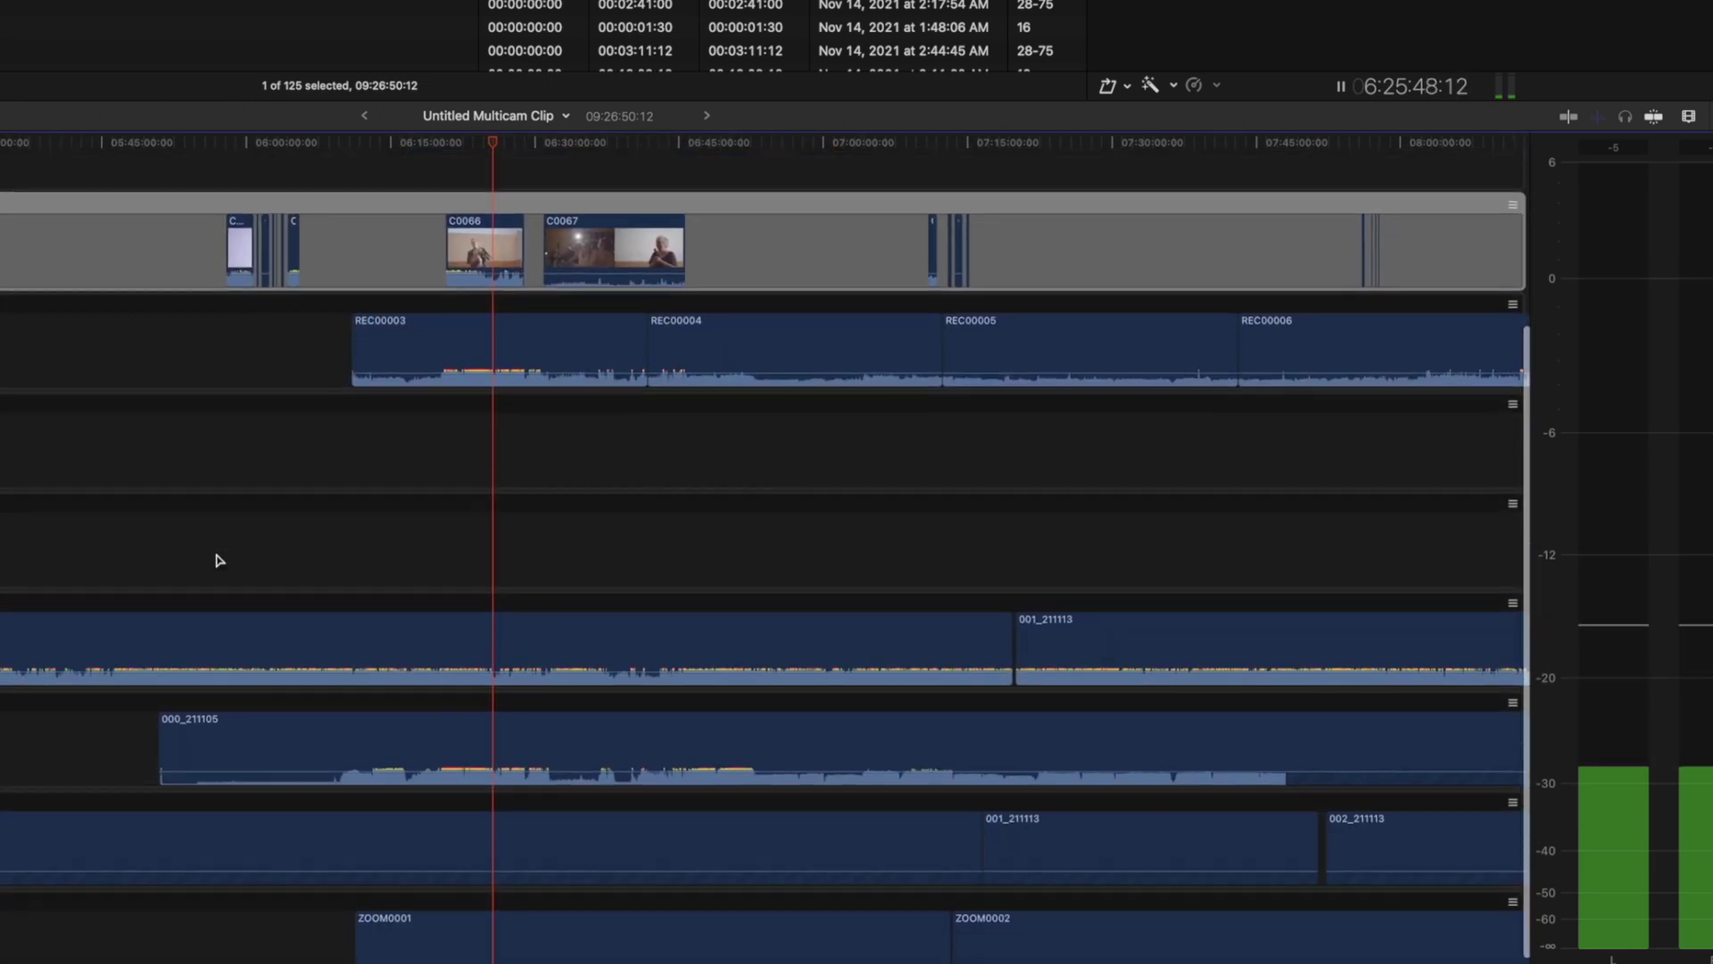